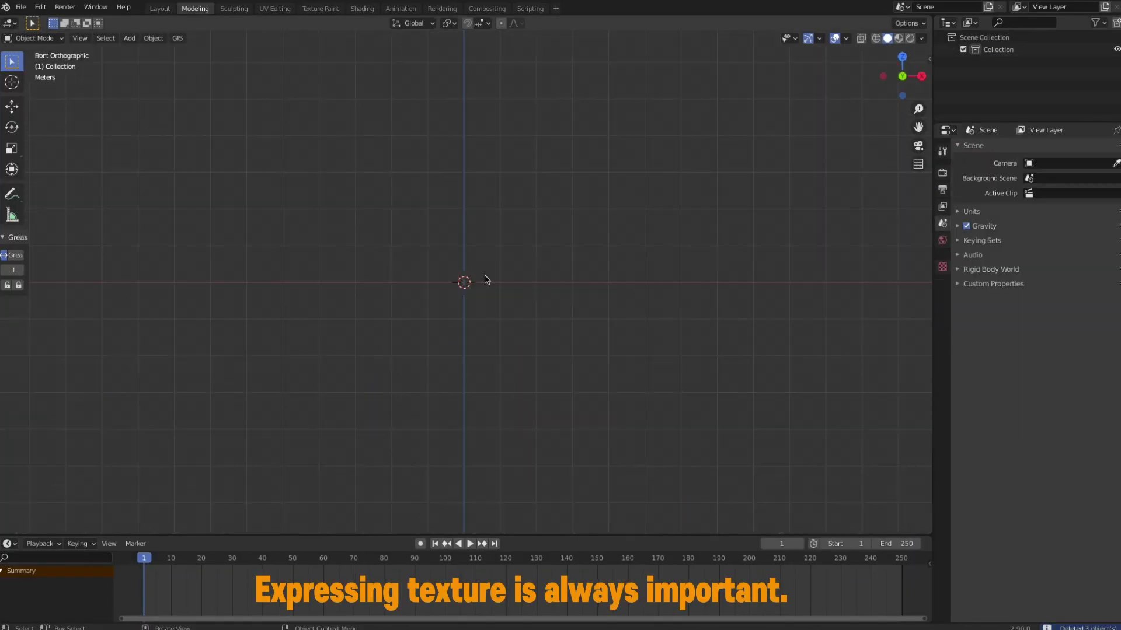
Split the 3D viewport into two side-by-side areas of the same scene.
left_click(549, 23)
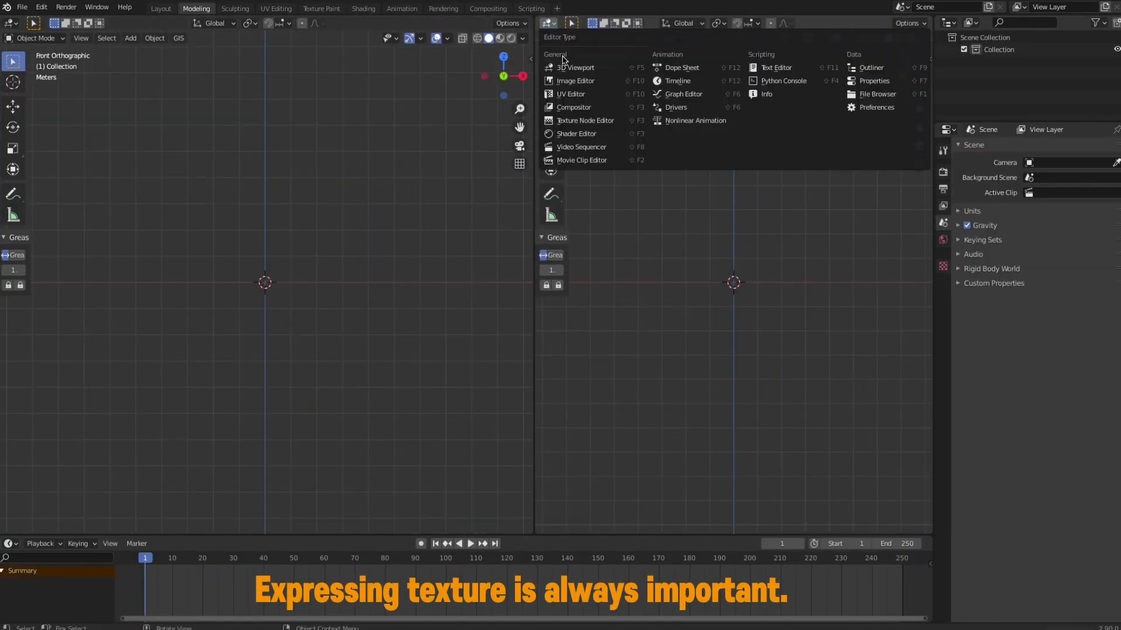
Make the right area an Image Editor and load abstract-1850424_640.jpg into it.
left_click(578, 86)
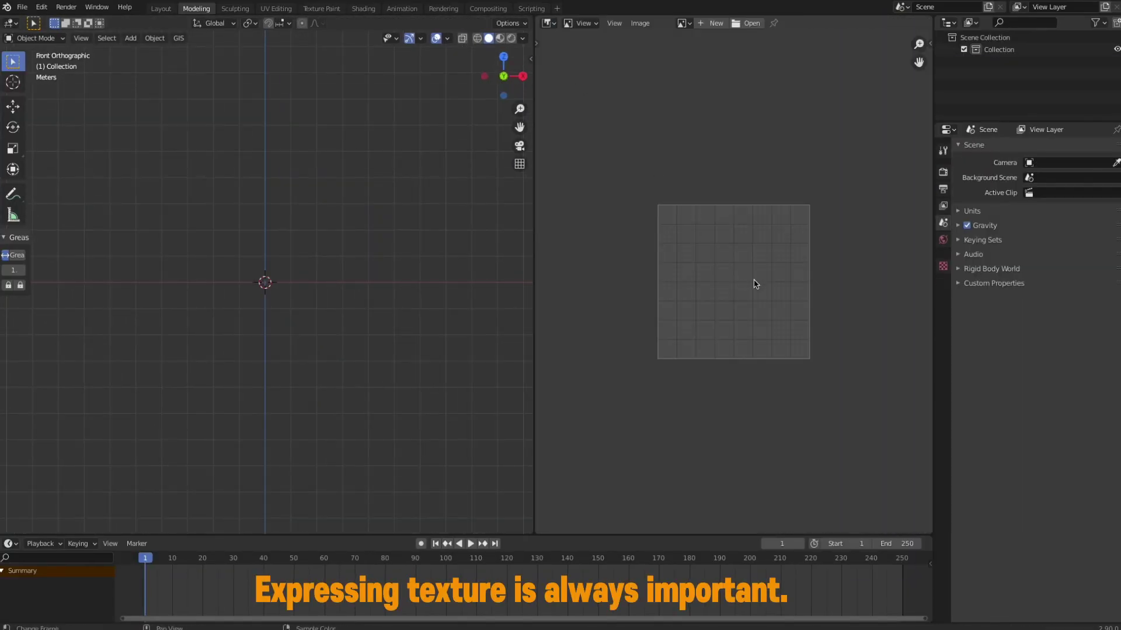
scroll(755, 285, "up", 1)
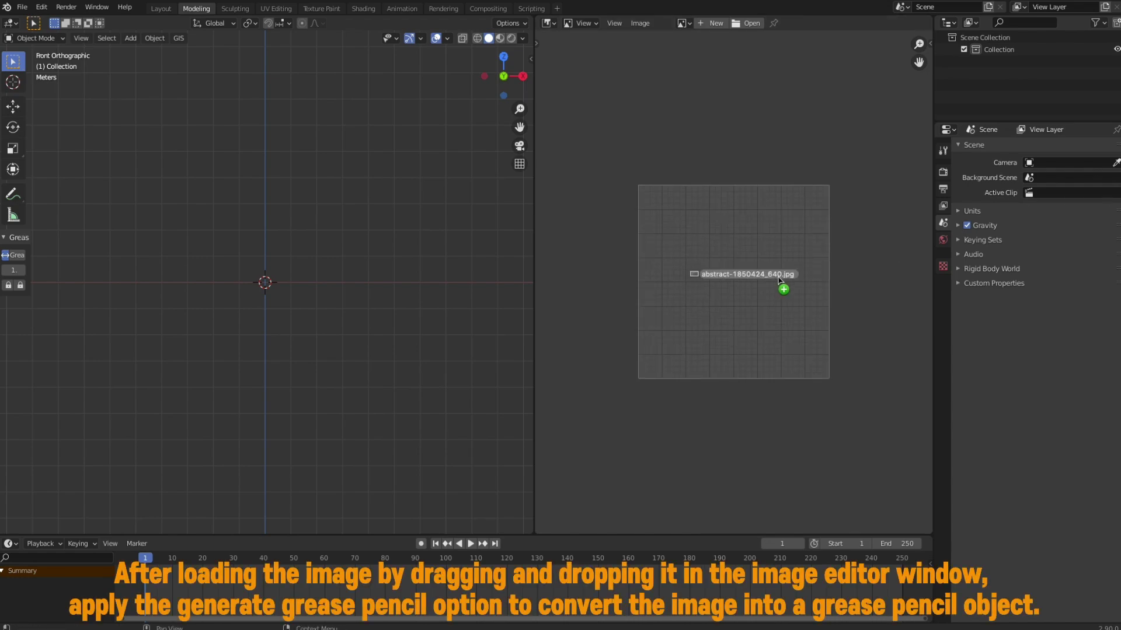
left_click_drag(779, 279, 785, 277)
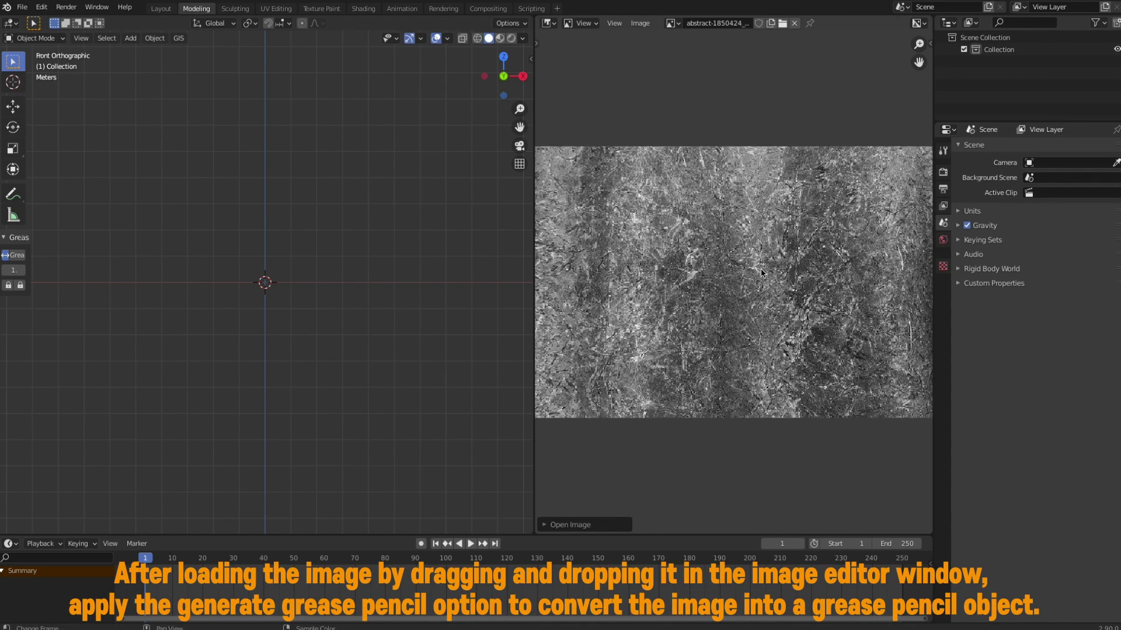
scroll(760, 273, "down", 1)
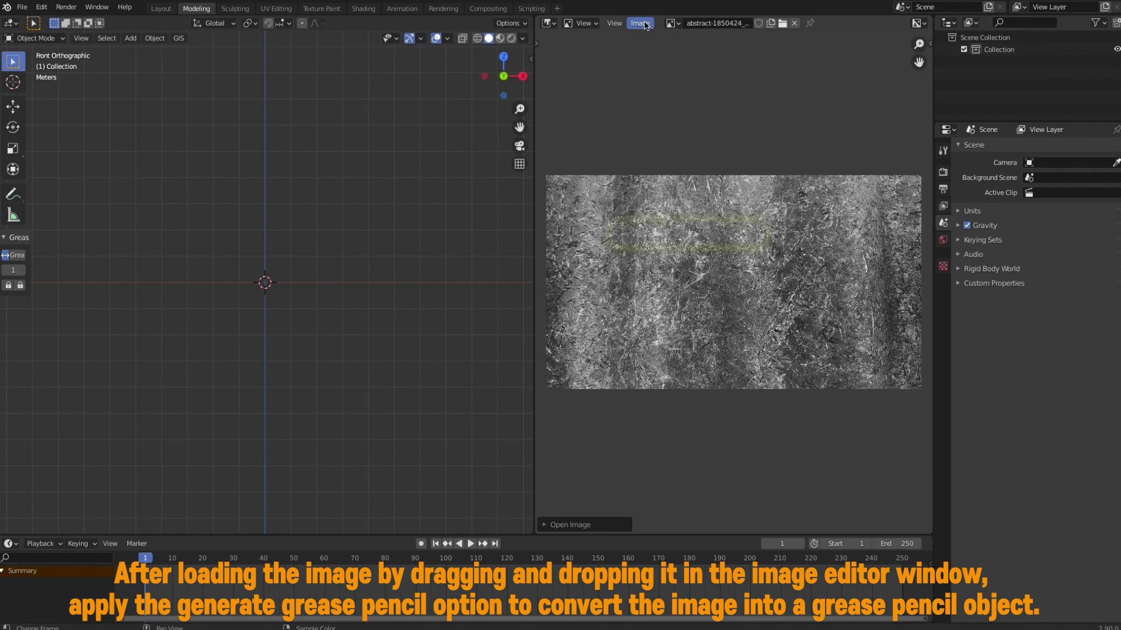
Convert the image into a Grease Pencil object shown in Material Preview shading.
left_click(640, 23)
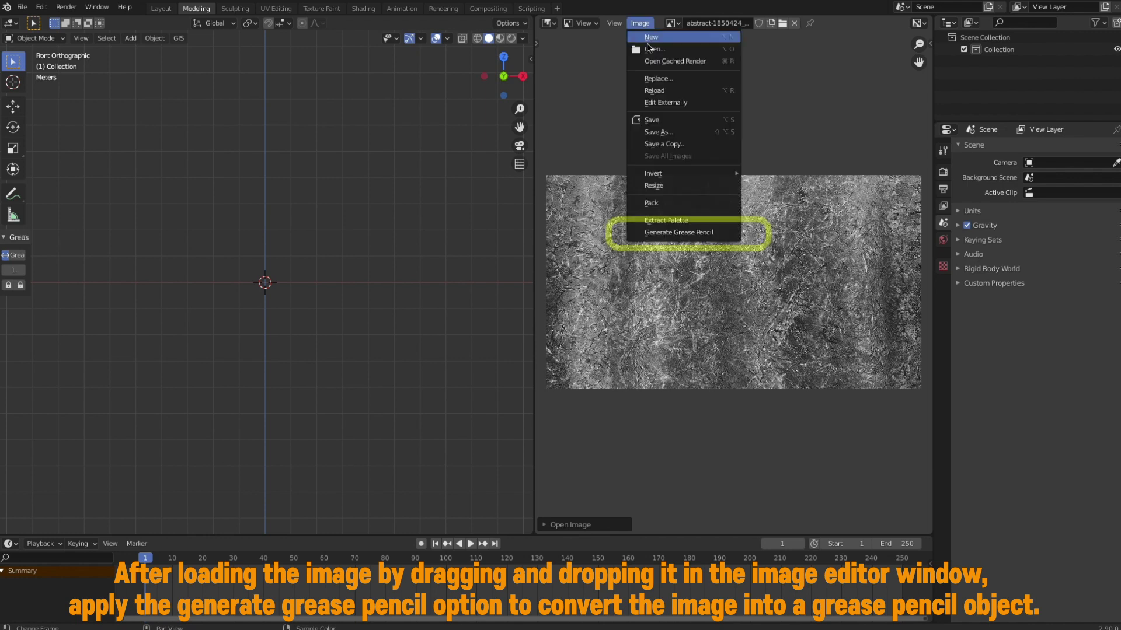
left_click(716, 234)
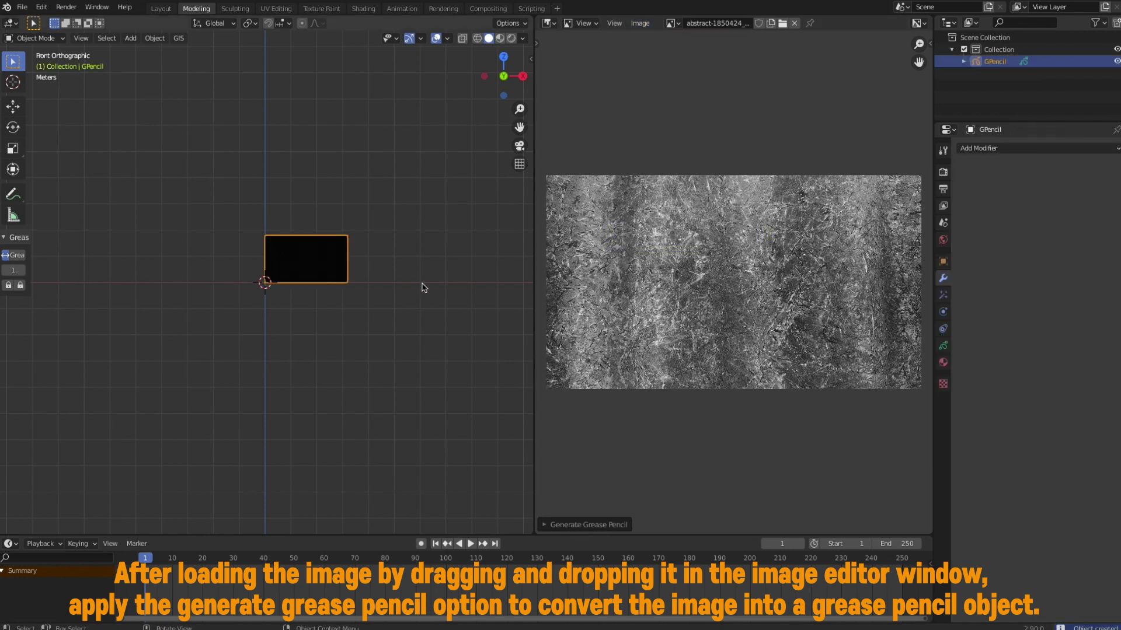
key("z")
left_click(409, 350)
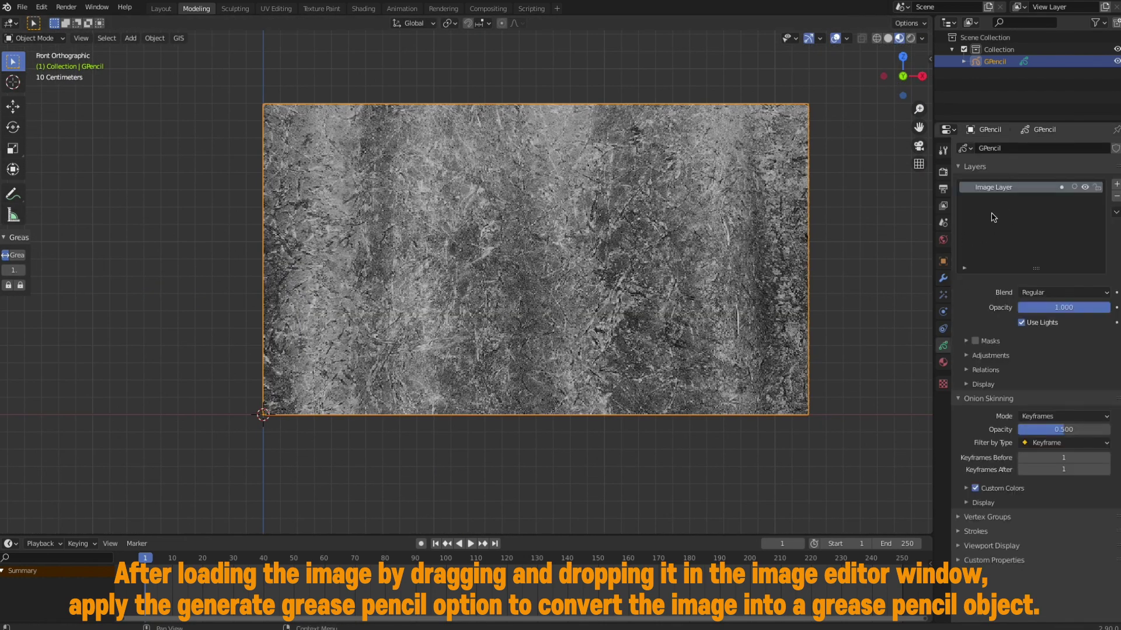
Rename the Image Layer to 'Texture'.
double_click(1018, 189)
type("Texture")
key("Return")
Add a doodle layer above it, draw a stick figure, then reselect the Texture layer.
left_click(1115, 184)
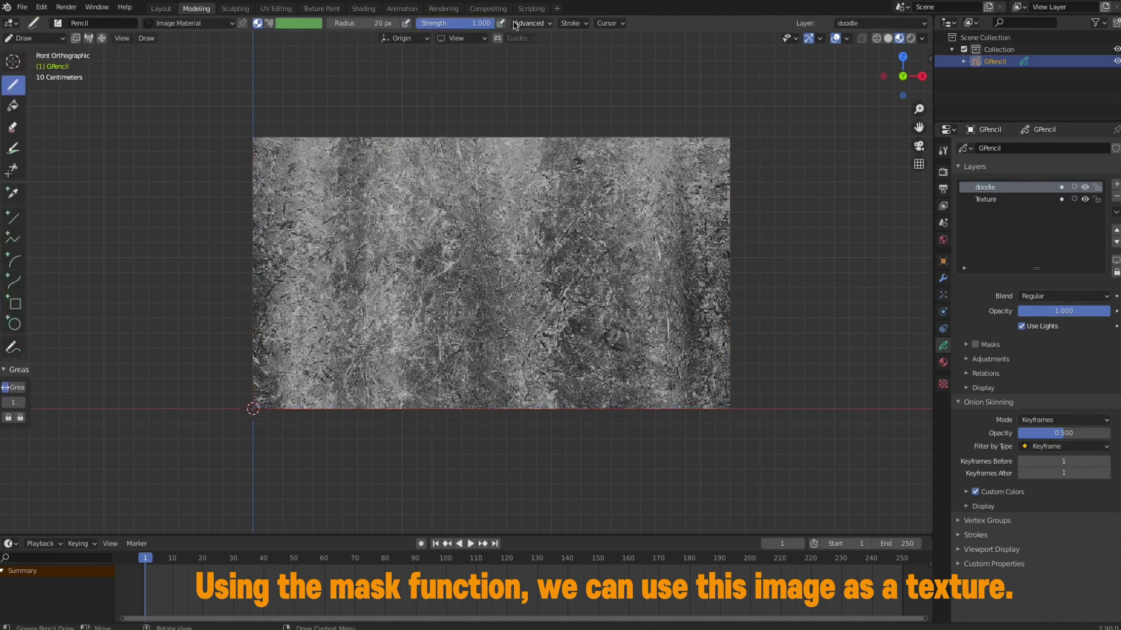
mouse_move(471, 246)
left_mouse_down()
mouse_move(498, 234)
mouse_move(454, 378)
left_mouse_up()
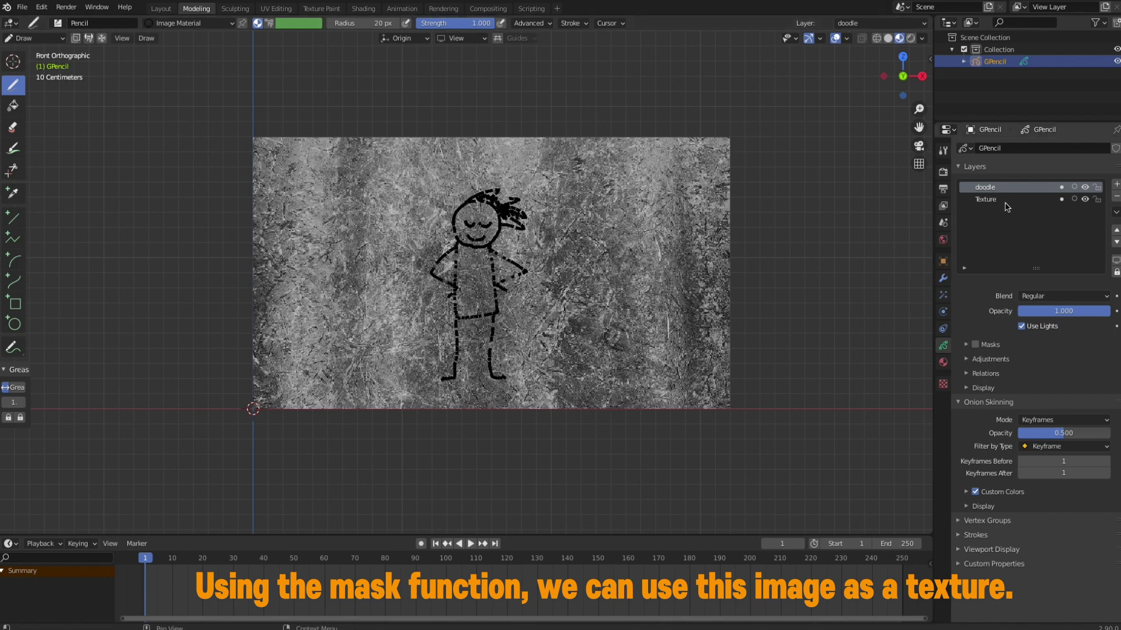
left_click(1002, 202)
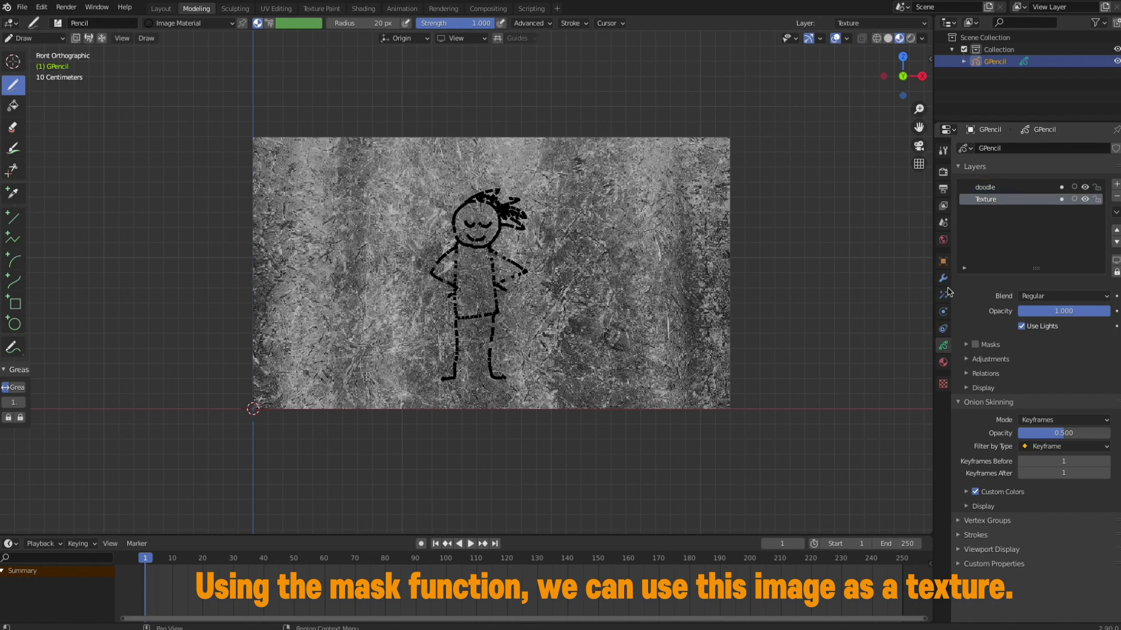
Enable masks on the Texture layer with the doodle layer as its mask.
left_click(979, 346)
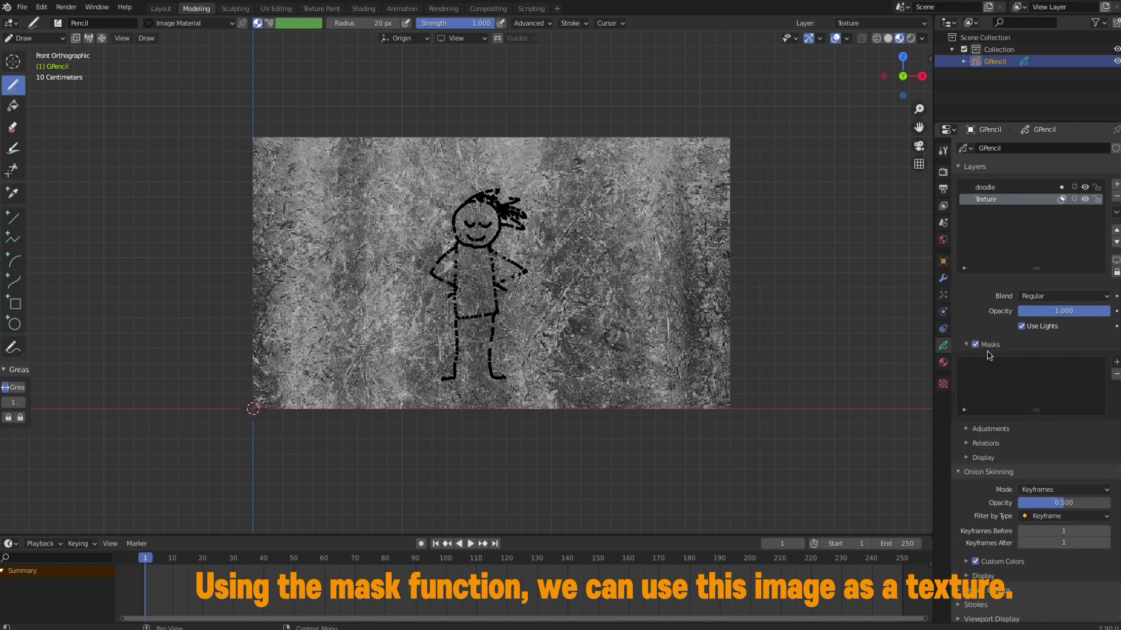
left_click(1116, 362)
left_click(1091, 382)
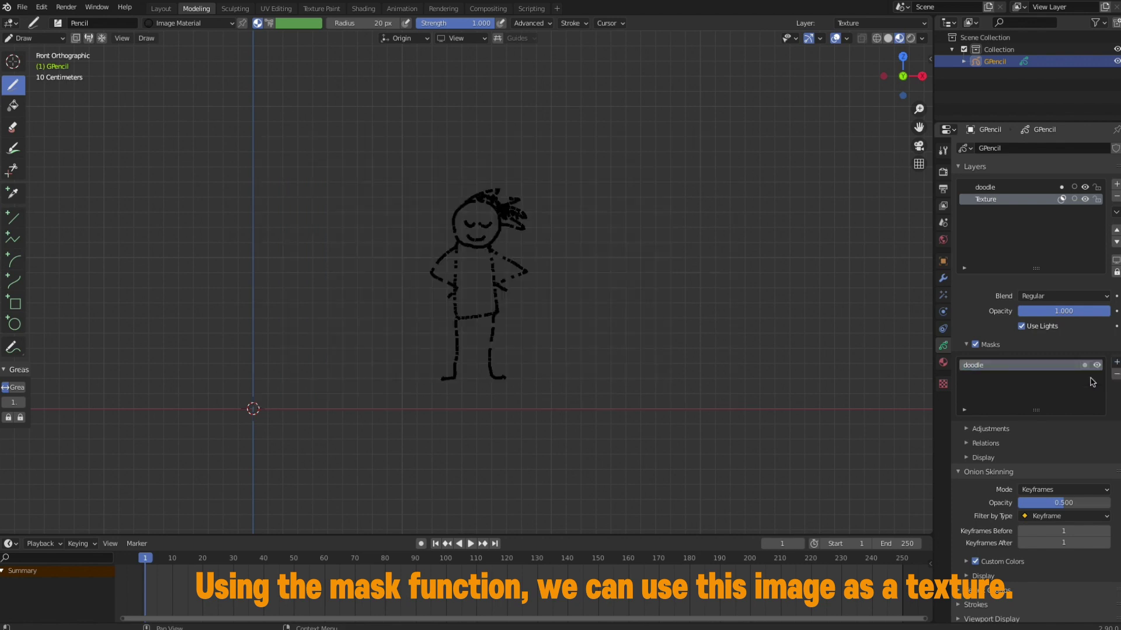
middle_click_drag(575, 314, 578, 292, "ctrl")
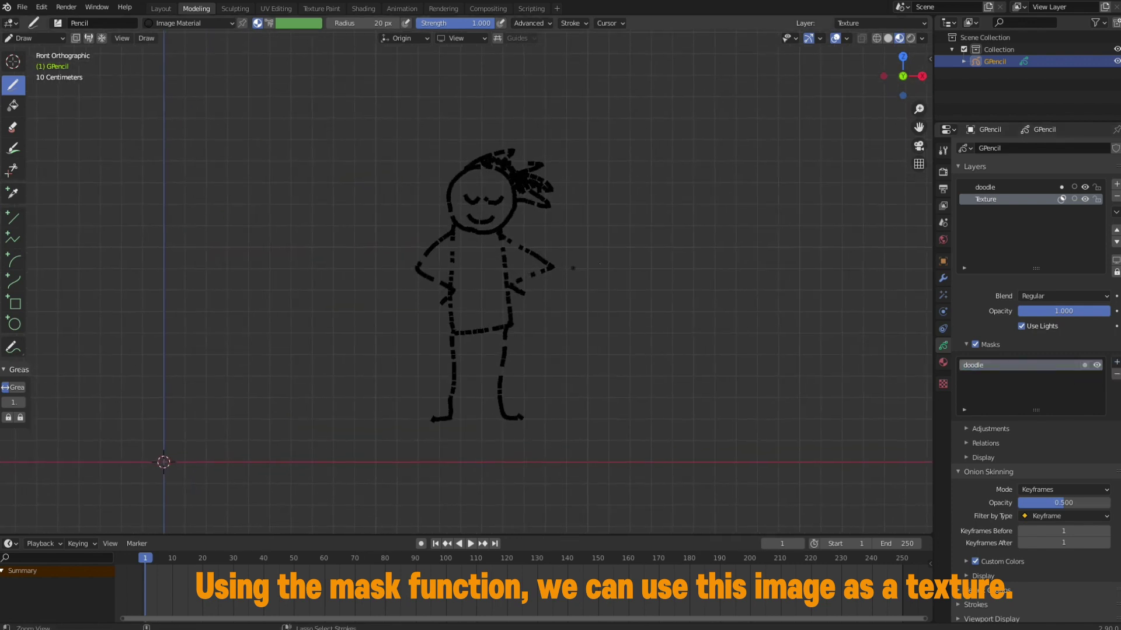
Set the doodle layer's opacity to 0 so the figure shows the texture.
left_click(992, 187)
left_click_drag(1105, 318, 1018, 318)
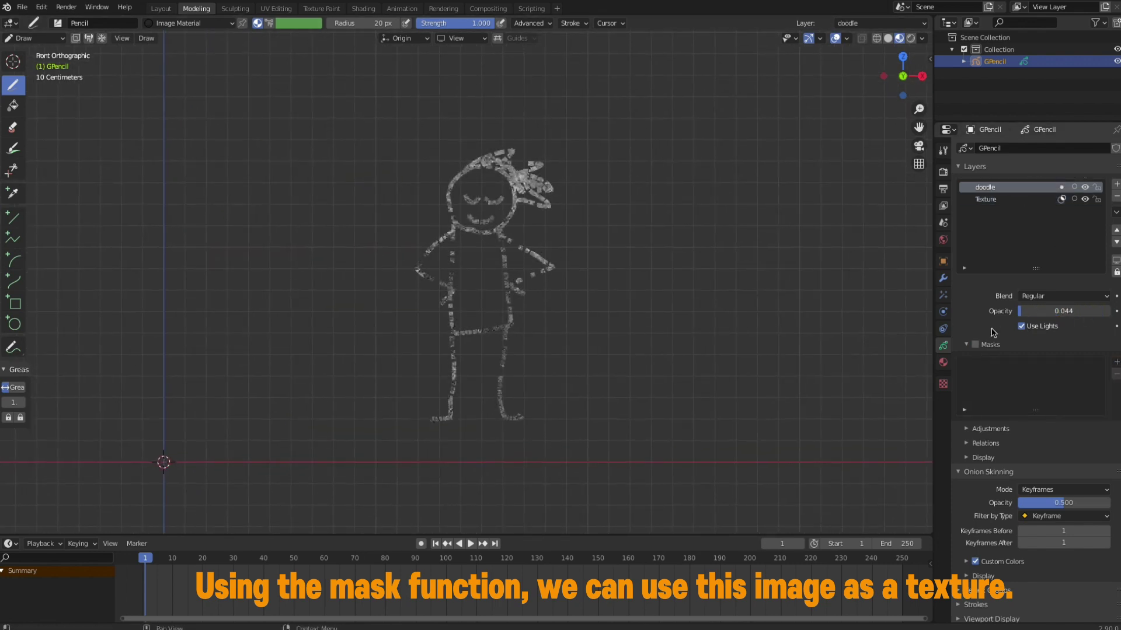
scroll(586, 289, "up", 1)
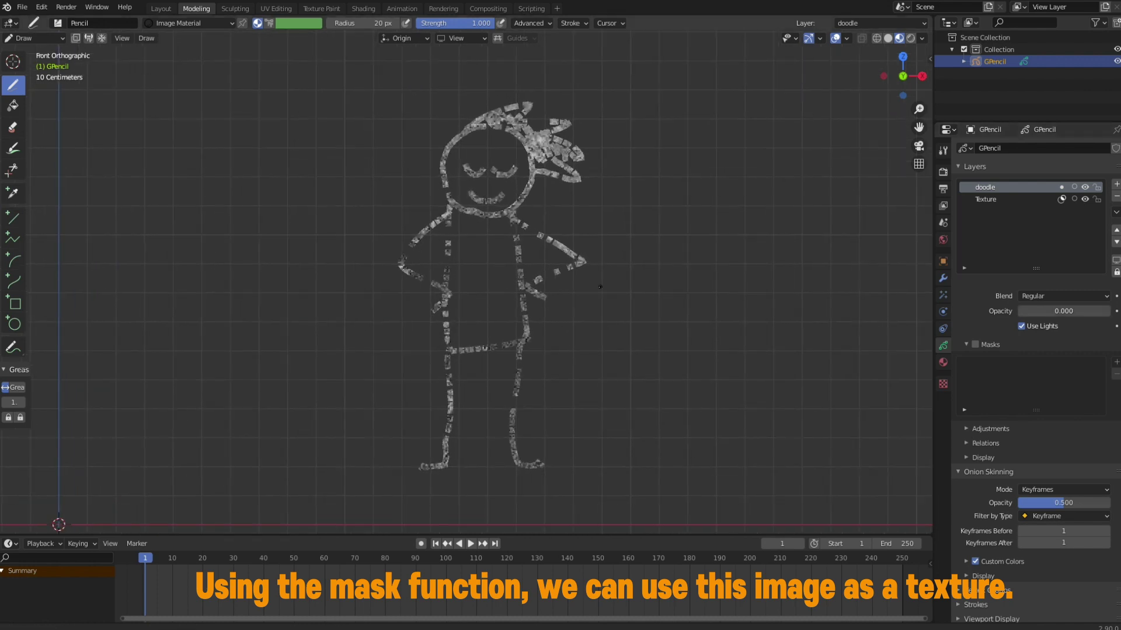
scroll(559, 303, "up", 1)
scroll(559, 303, "down", 1)
scroll(535, 322, "down", 1)
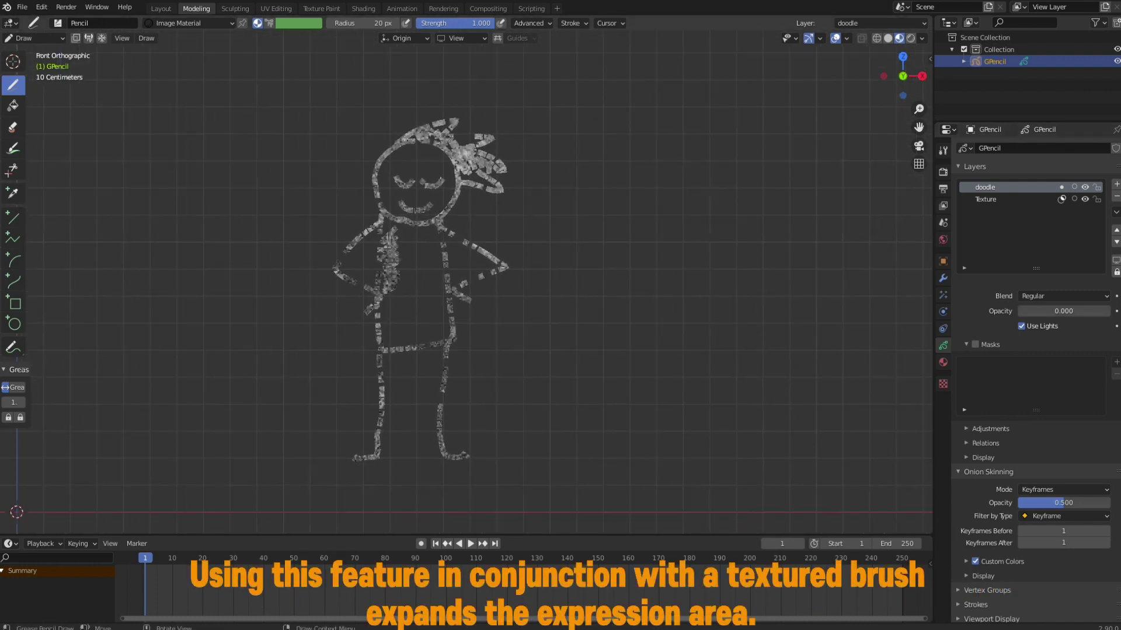
scroll(450, 255, "down", 1)
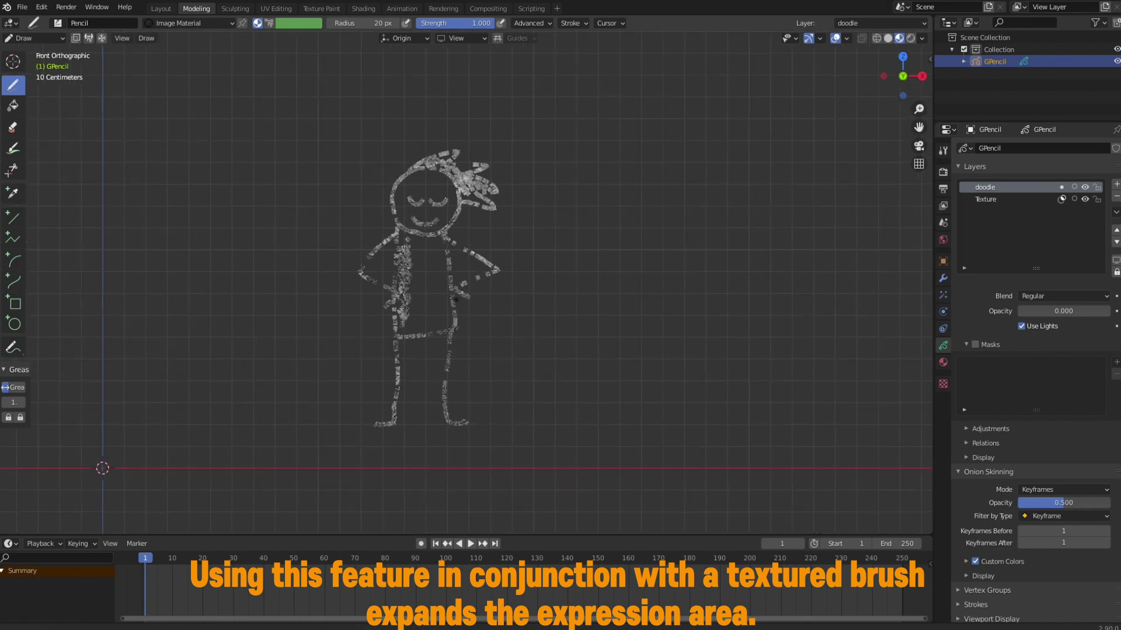
Toggle the doodle layer's visibility twice to compare the textured figure with the full texture.
middle_click_drag(567, 259, 705, 206, "shift")
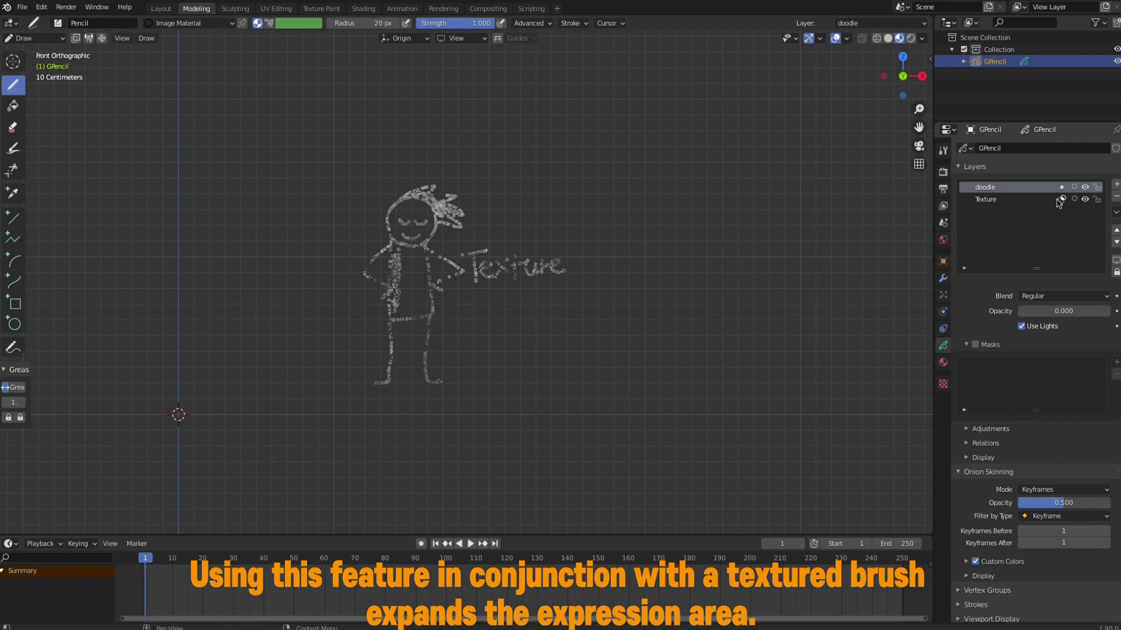
left_click(1085, 187)
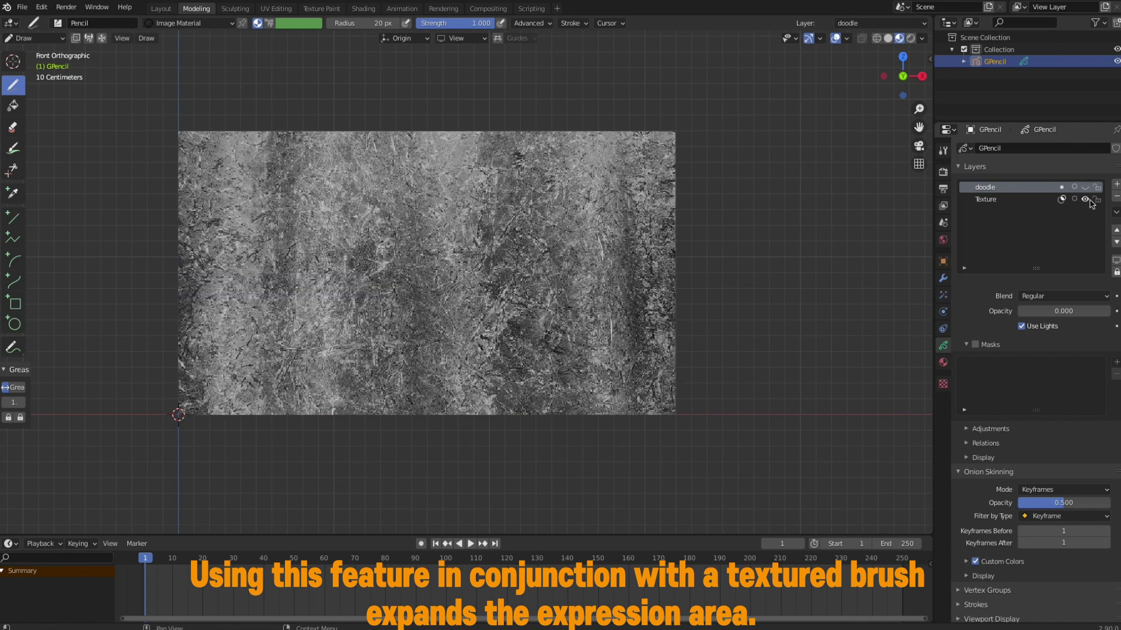
left_click(1085, 188)
left_click(1086, 187)
left_click(1085, 188)
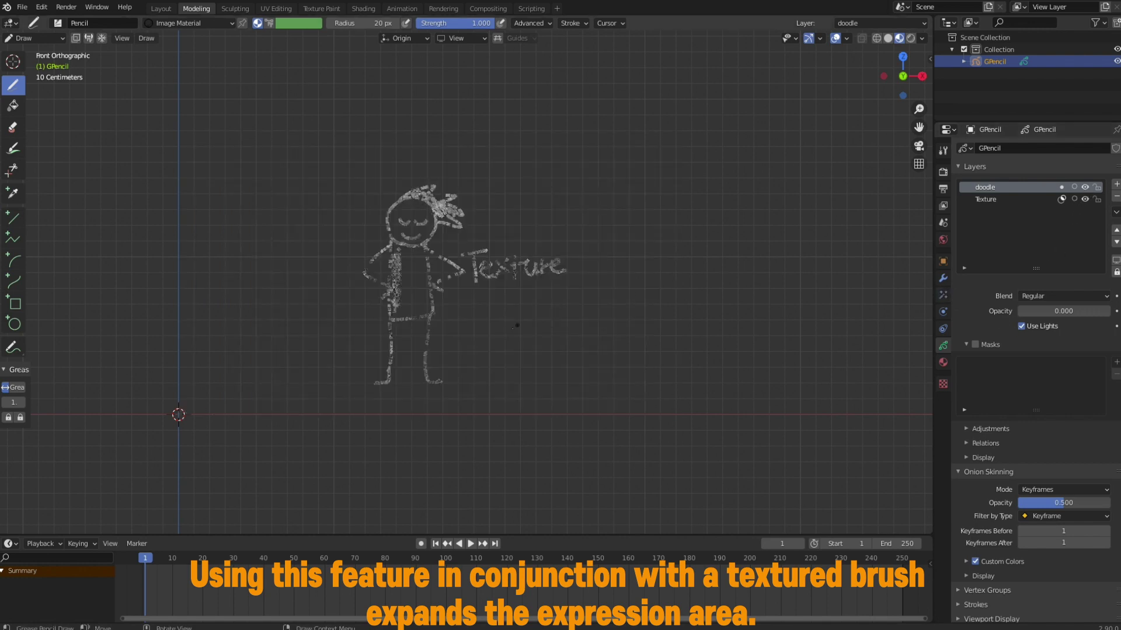
middle_click_drag(520, 330, 626, 373, "ctrl")
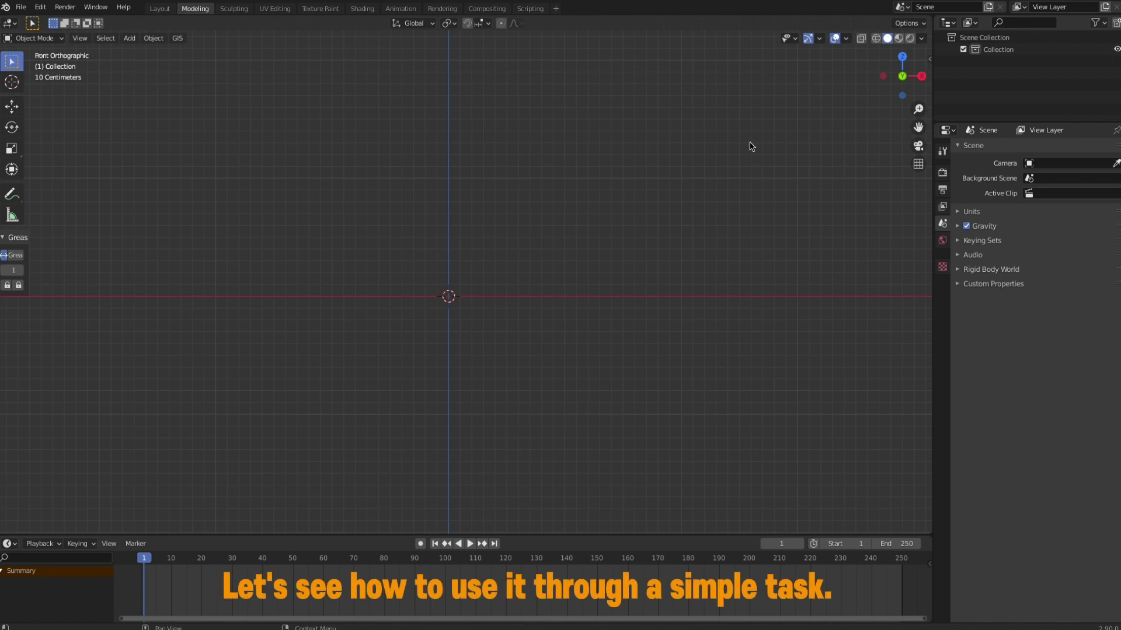
Draw the jeans and long-sleeved shirt outlines, reducing the brush radius to 15 px.
mouse_move(394, 252)
left_mouse_down()
mouse_move(453, 431)
mouse_move(463, 250)
mouse_move(395, 261)
mouse_move(464, 262)
left_mouse_up()
key("f")
left_click(404, 280)
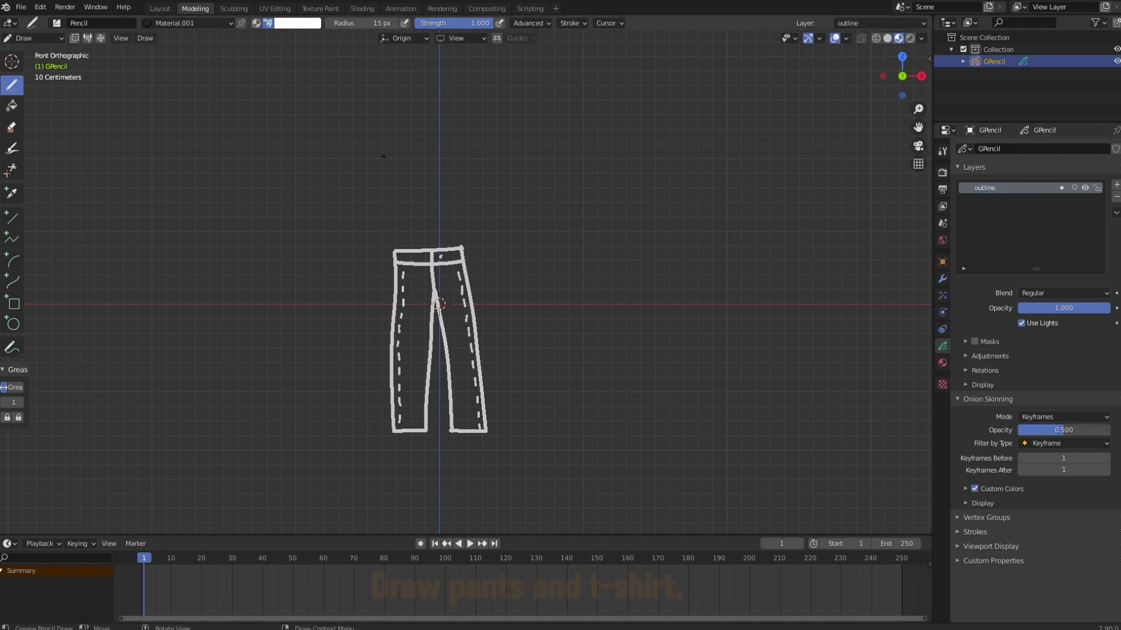
left_click_drag(380, 131, 368, 236)
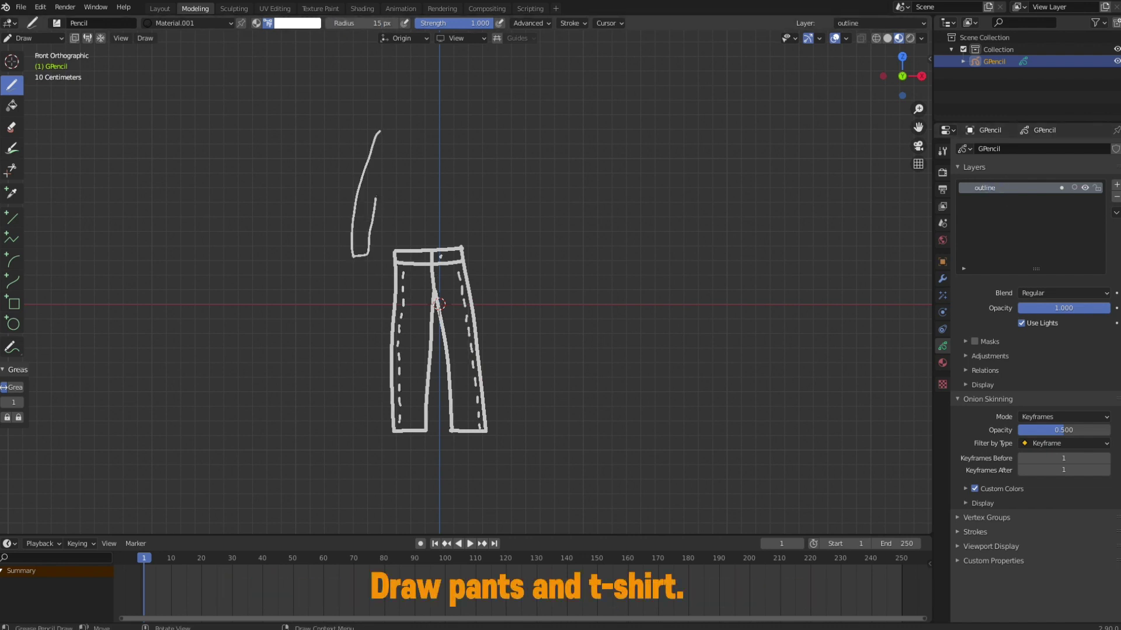
left_click_drag(460, 135, 449, 170)
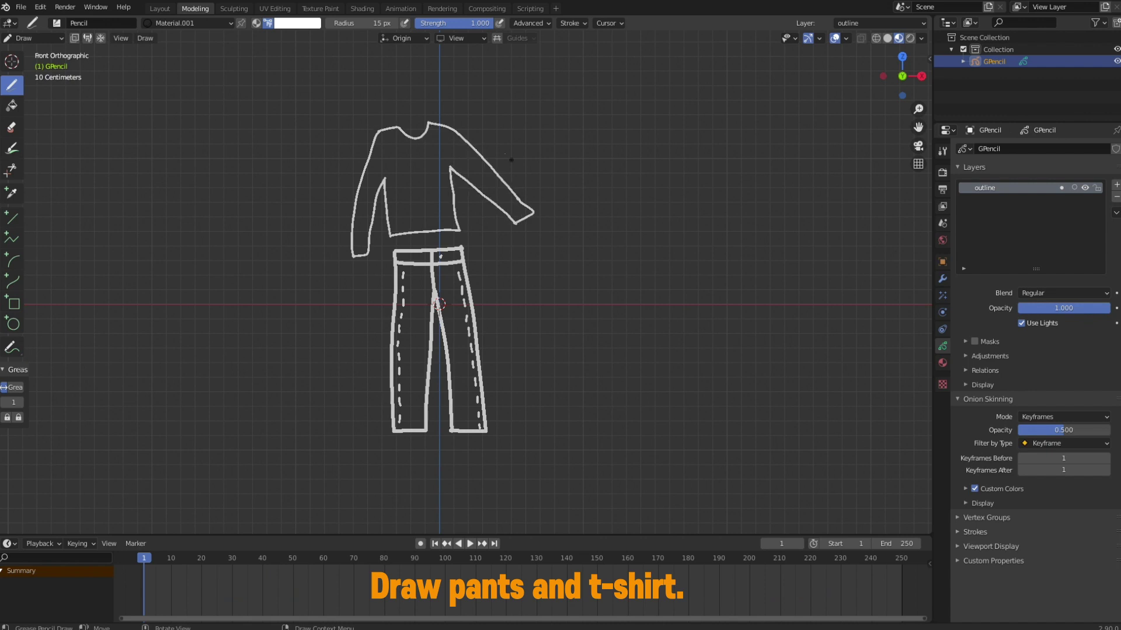
Add an upper_fill layer with the fill material active, delete a spare layer, and retrace the sleeve.
left_click(1116, 185)
left_click(942, 363)
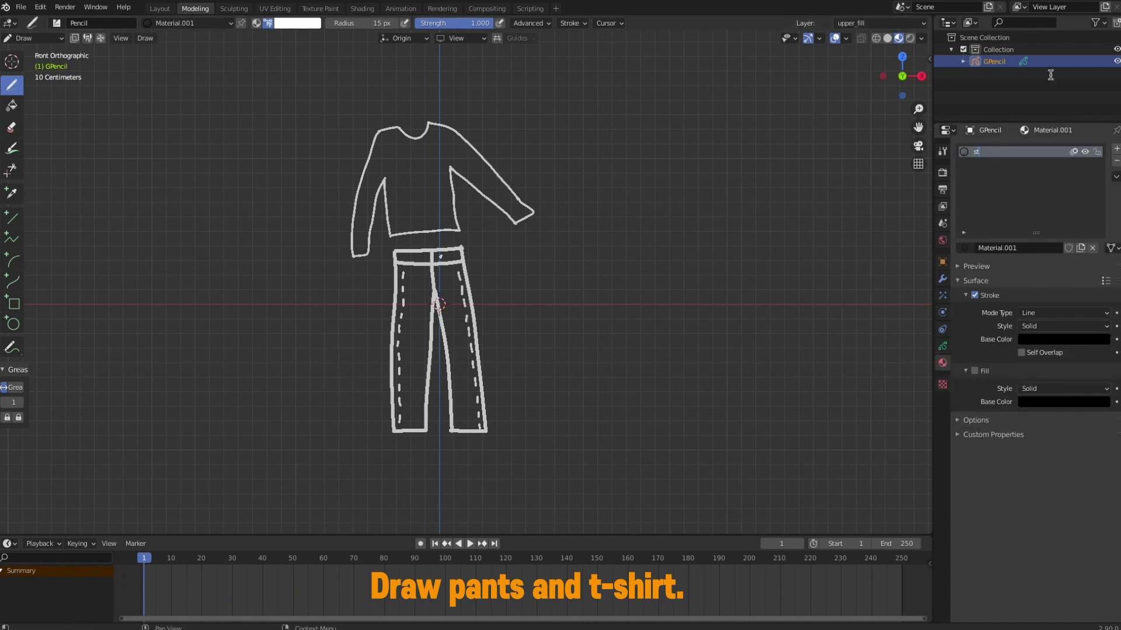
left_click(986, 163)
left_click(942, 346)
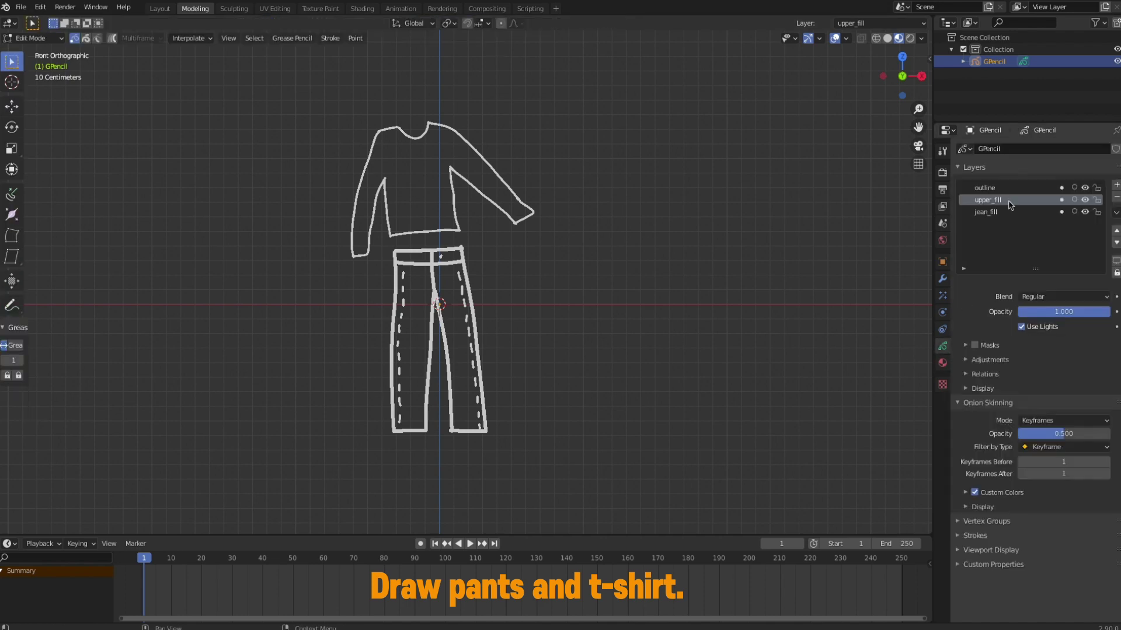
left_click(1116, 197)
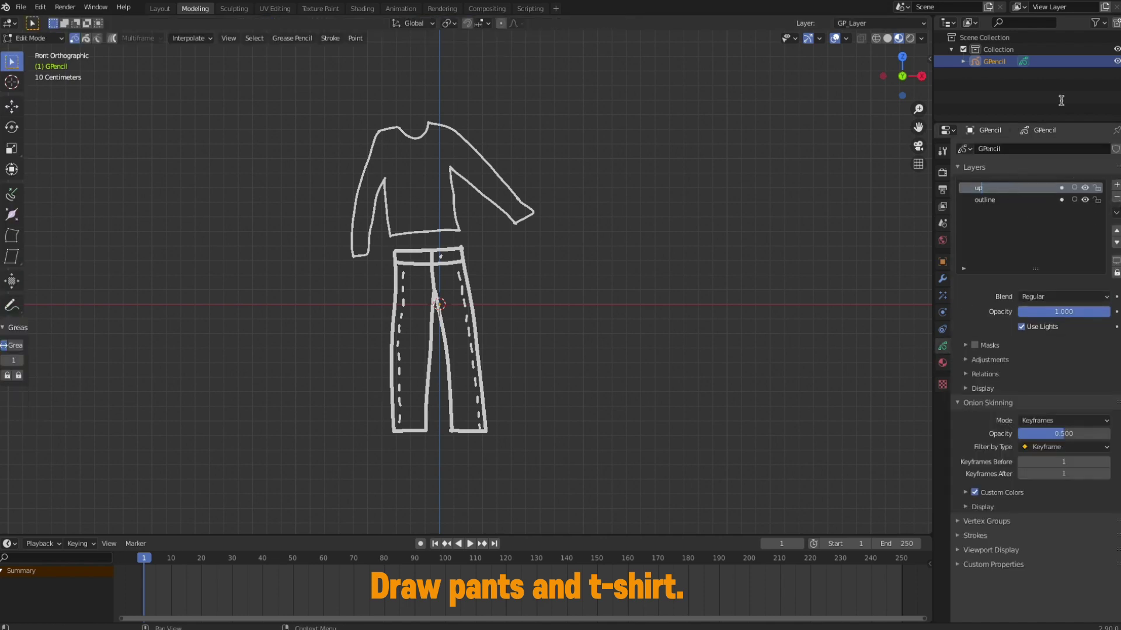
left_click_drag(300, 96, 333, 345)
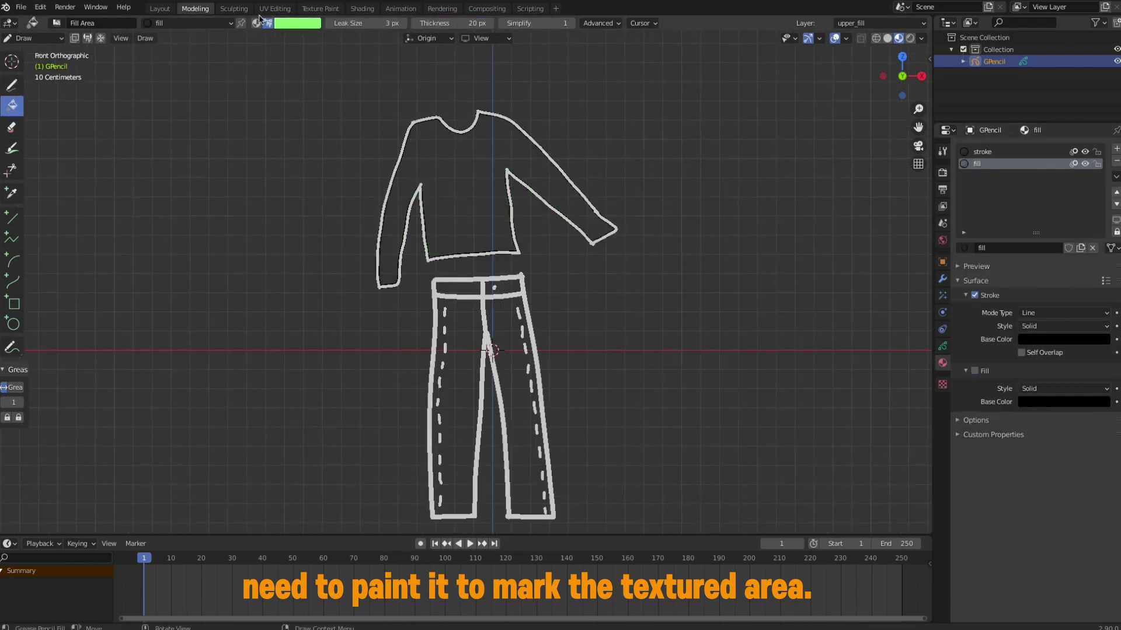
Fill the shirt grey on upper_fill, switch to lowwer_fill for the jeans, and duplicate the outfit.
left_click(518, 174)
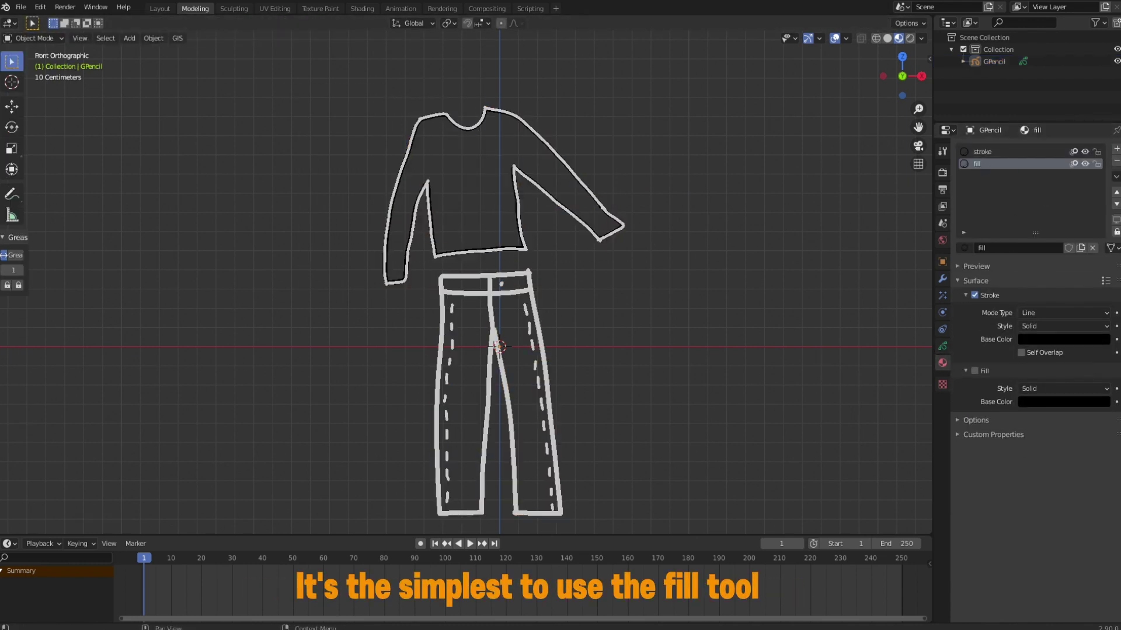
left_click(498, 213)
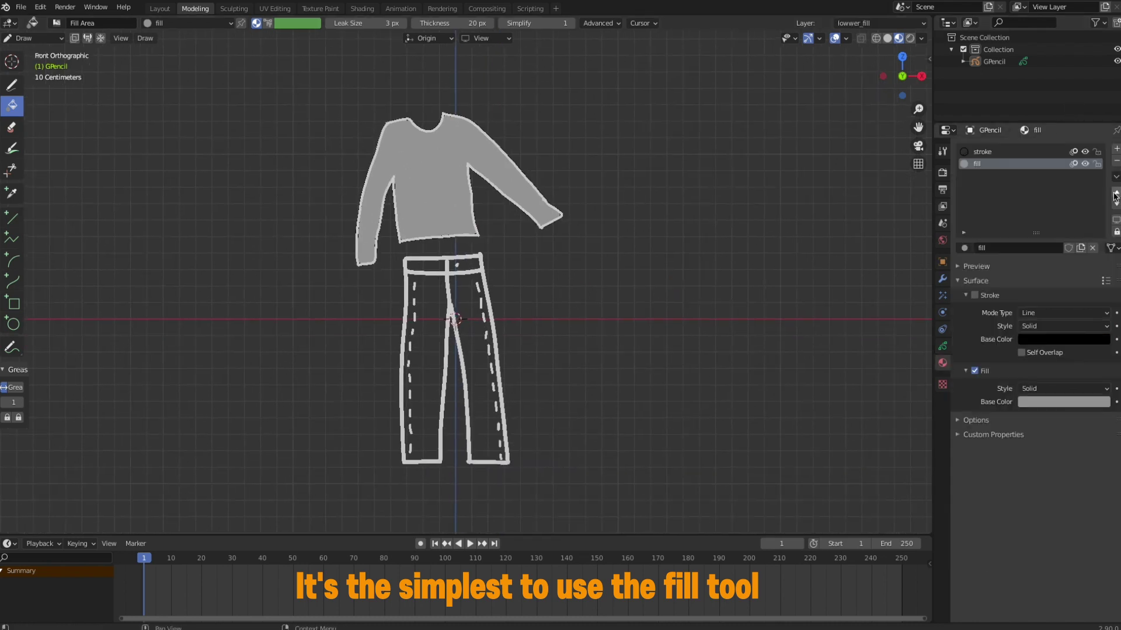
left_click(942, 346)
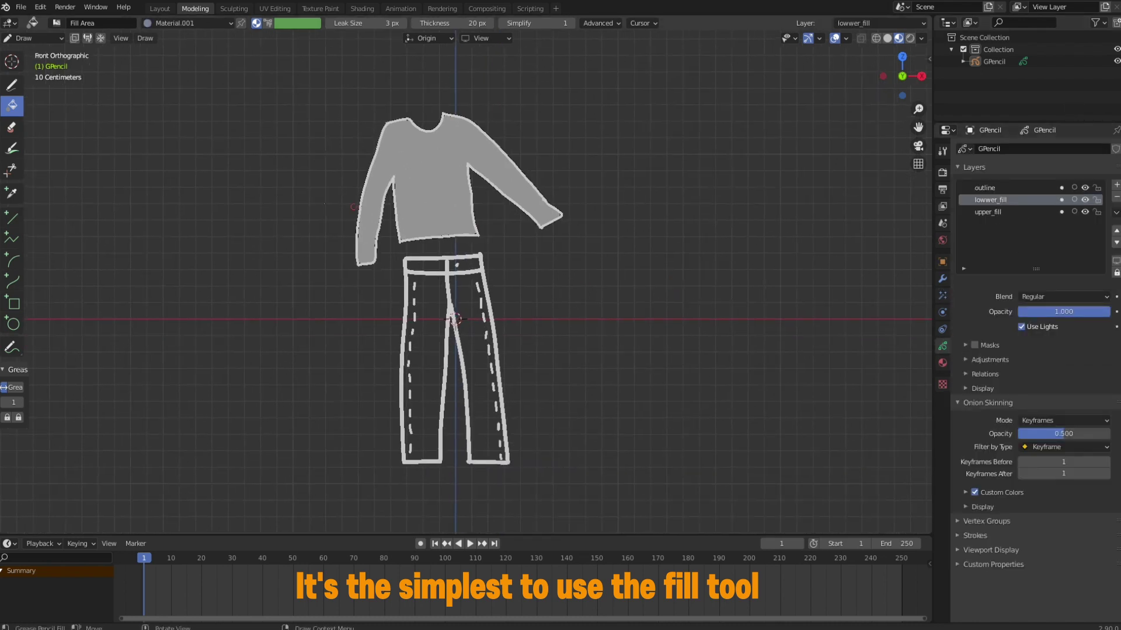
left_click(484, 297)
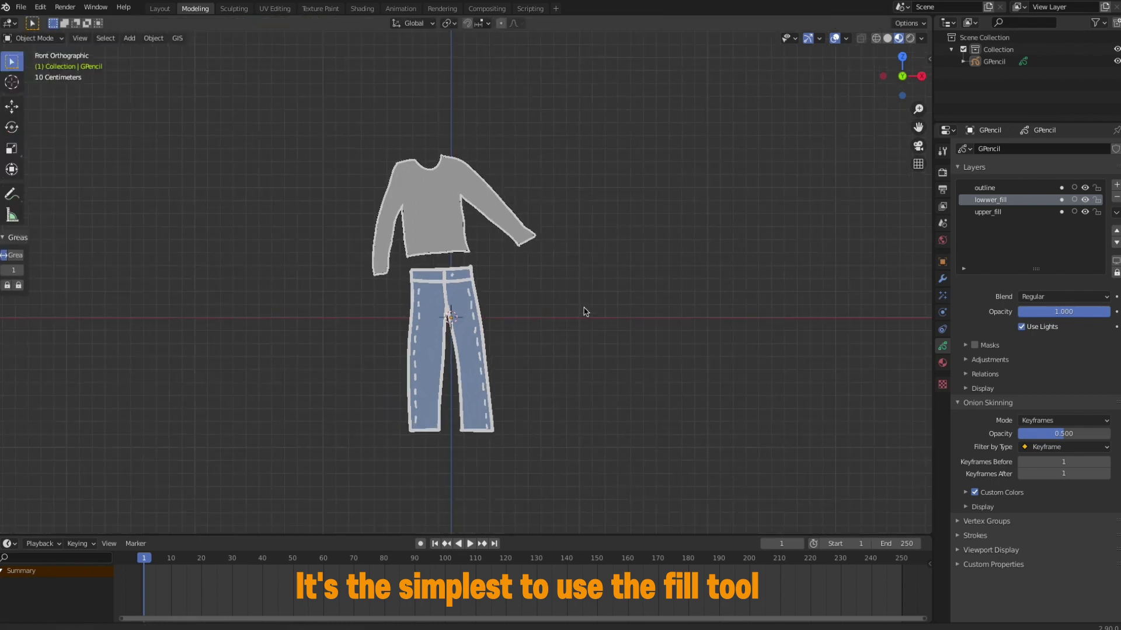
key("shift+d")
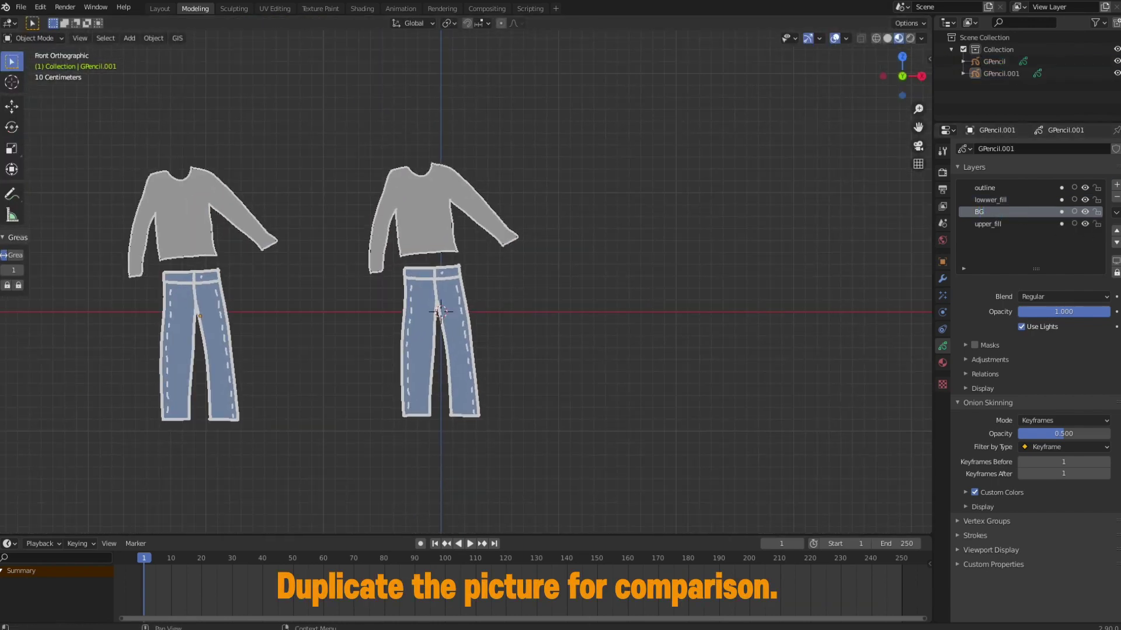
Move the duplicate outfit left and draw a green background rectangle behind the outfit.
left_click_drag(220, 238, 89, 237)
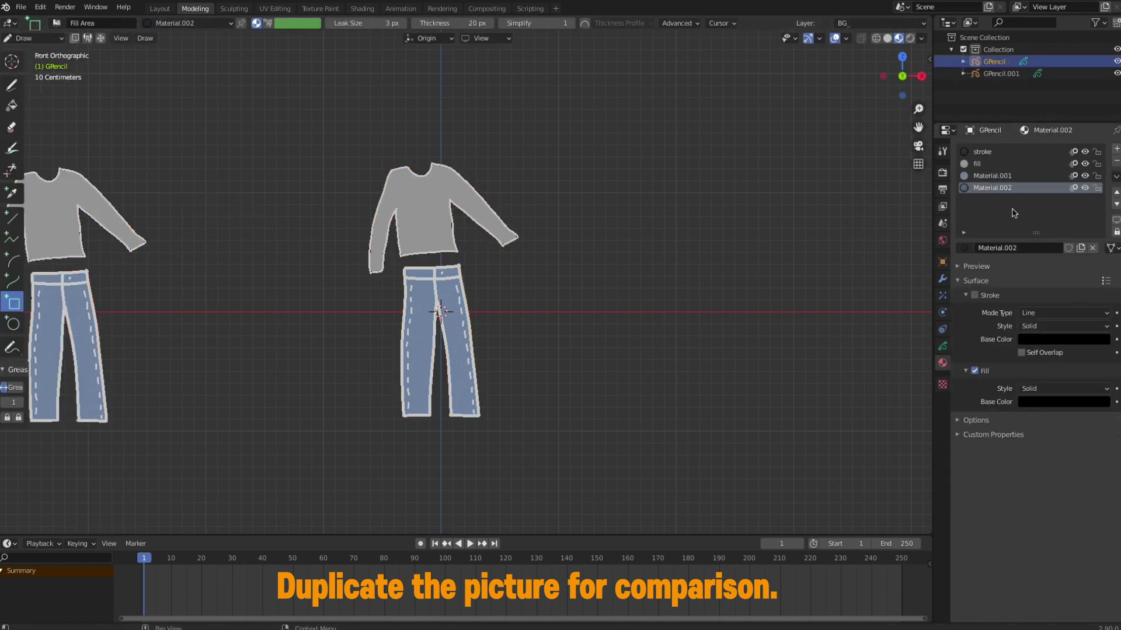
left_click_drag(271, 125, 593, 458)
key("Return")
left_click(942, 346)
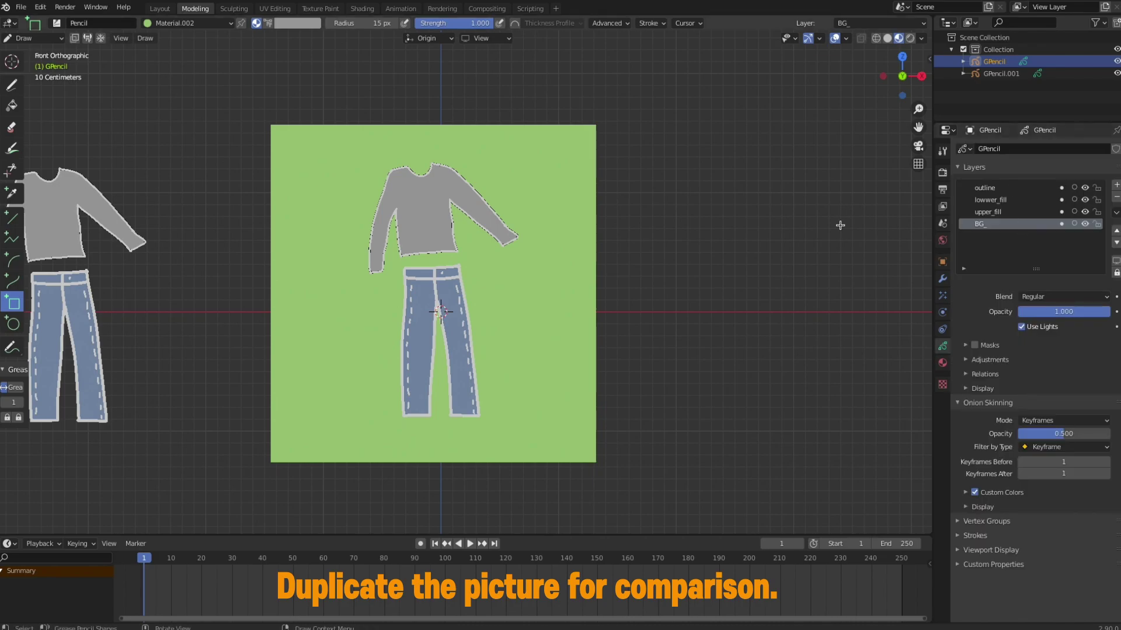
key("ctrl+Tab")
middle_click_drag(619, 263, 575, 260, "shift")
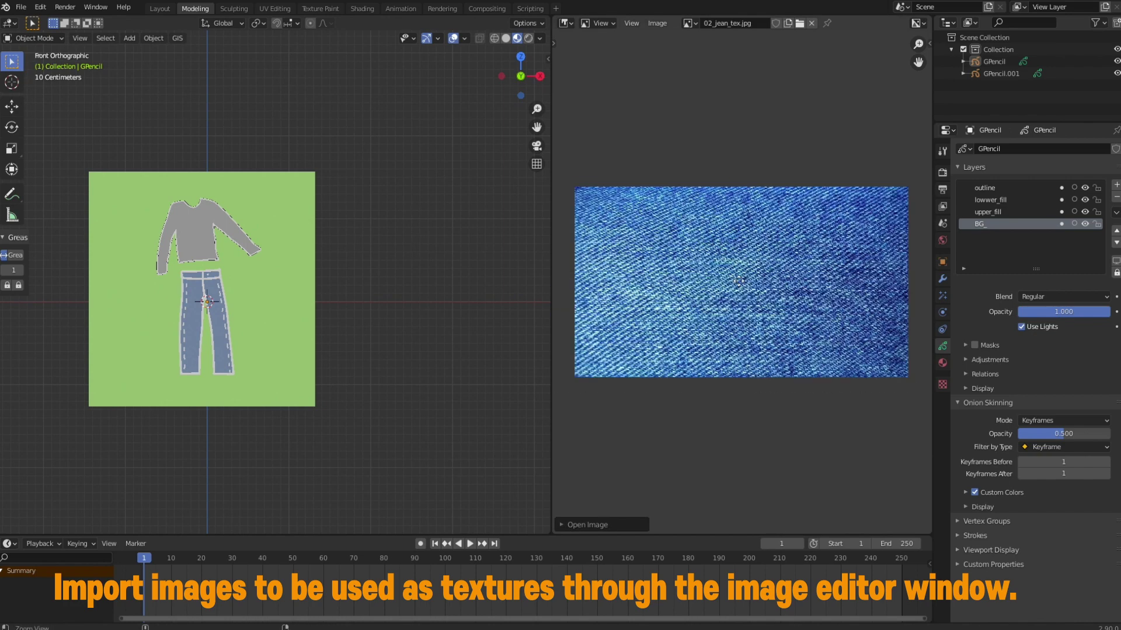
Generate Grease Pencil planes from the denim and burlap (03_up_tex.jpg) images, placing burlap below denim.
left_click(657, 23)
left_click(700, 225)
scroll(397, 233, "down", 1)
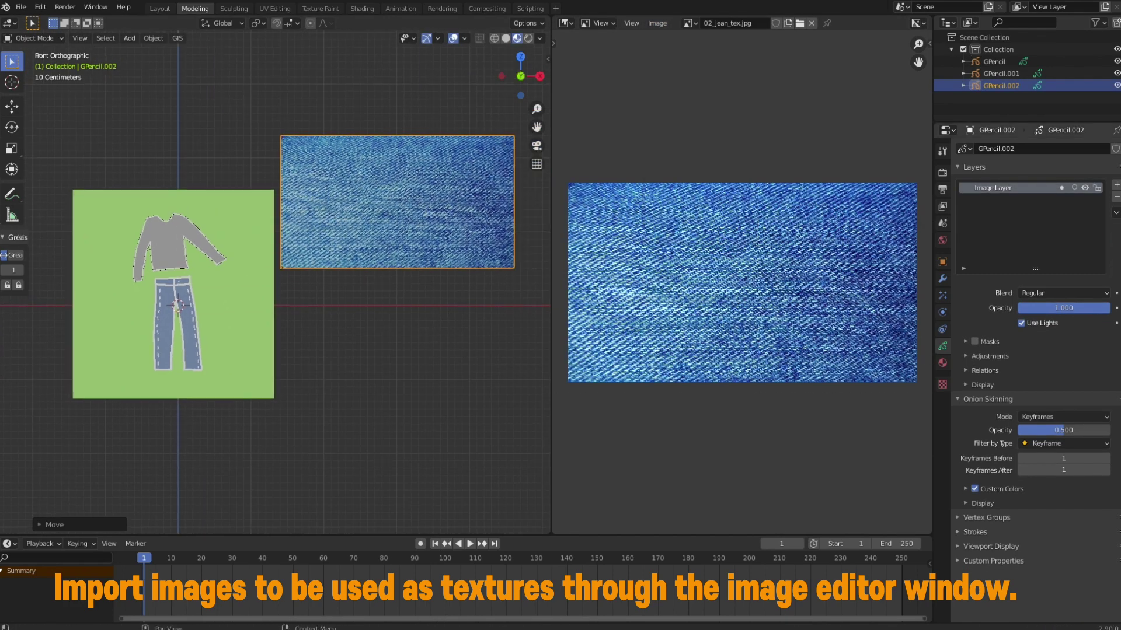
left_click(657, 22)
left_click(700, 226)
key("g")
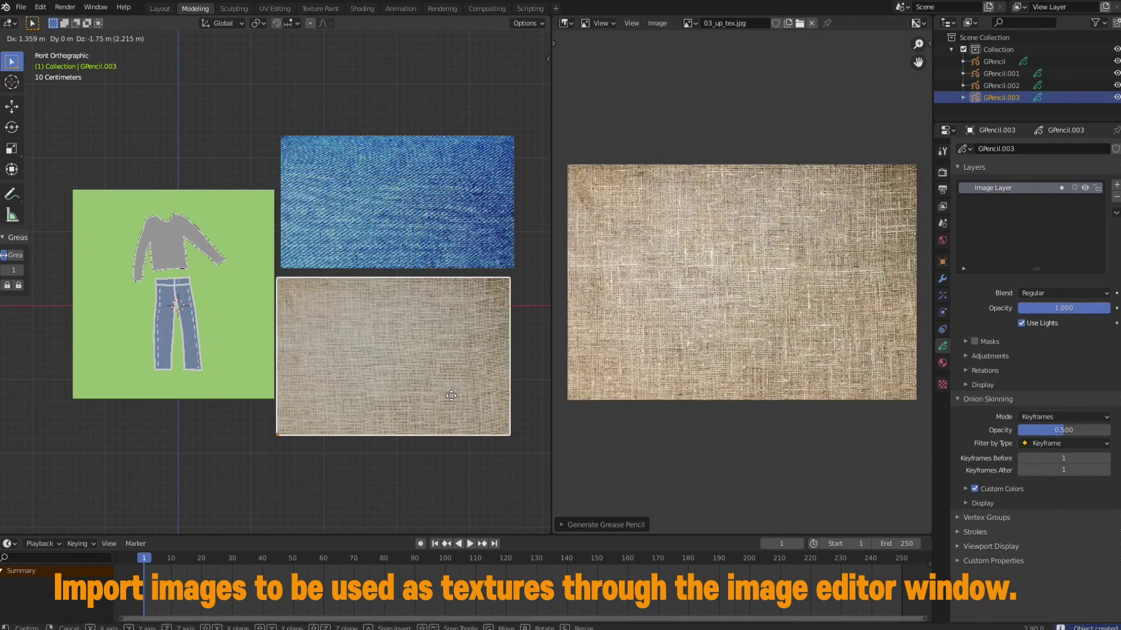
left_click(457, 402)
Generate a Grease Pencil plane from 04_grass_tex.jpg and move it into place.
left_click(657, 23)
left_click(701, 225)
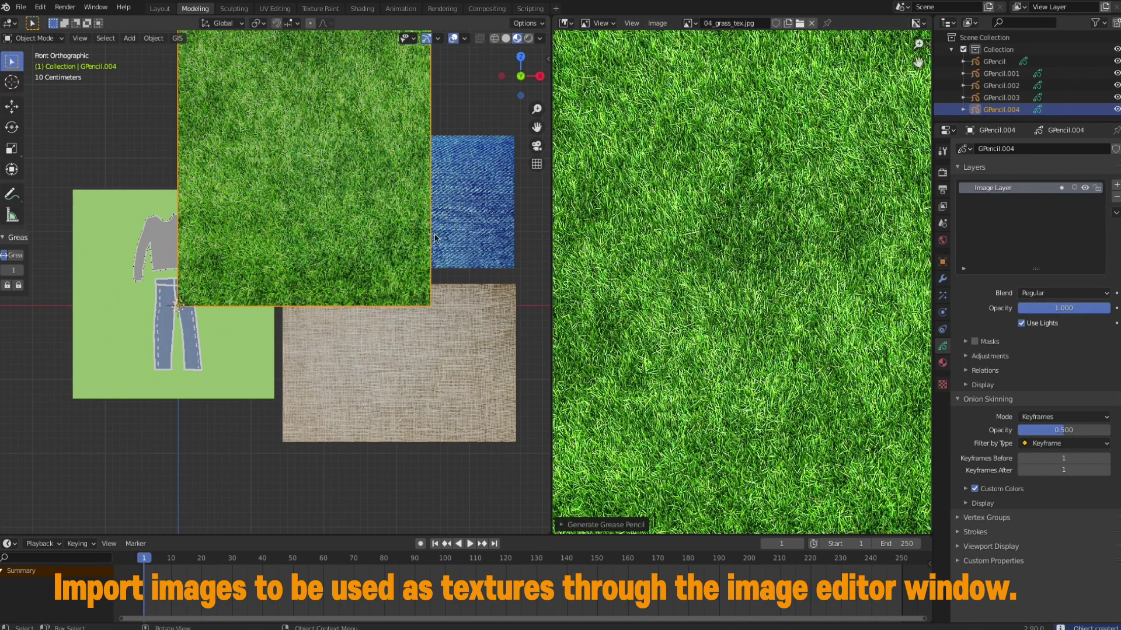
key("g")
left_click(444, 462)
right_click(552, 234)
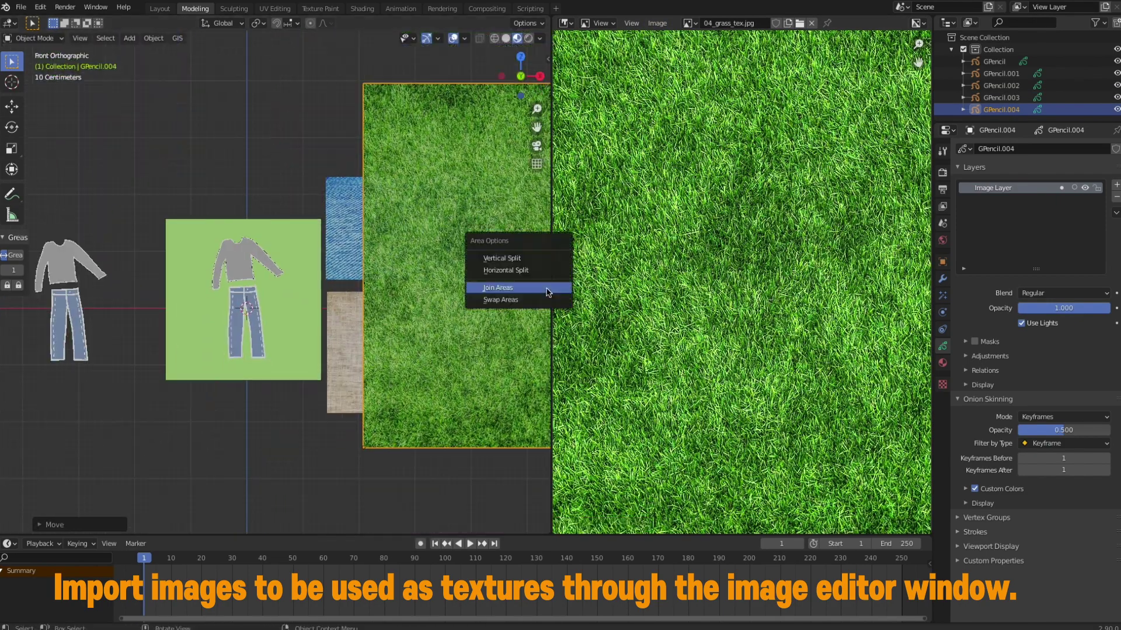
Join the areas to remove the Image Editor, then trial-resize and move the grass plane.
left_click(514, 288)
left_click(701, 292)
key("s")
left_click(702, 296)
key("g")
left_click(455, 307)
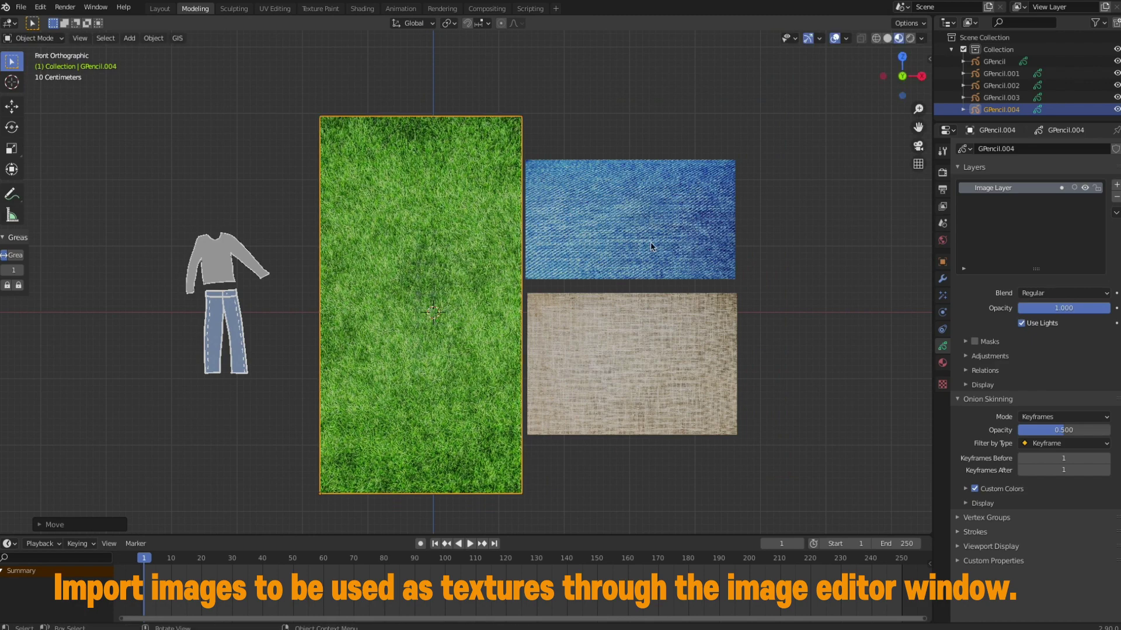
key("ctrl+z")
Move the denim plane, and scale and move the burlap plane, onto the green backdrop.
left_click(631, 219)
key("g")
left_click(435, 327)
left_click(619, 350)
key("s")
left_click(585, 364)
left_click_drag(586, 364, 419, 229)
Move the grass plane to the centre, enlarge it, and box-select all the planes.
left_click_drag(852, 263, 483, 271)
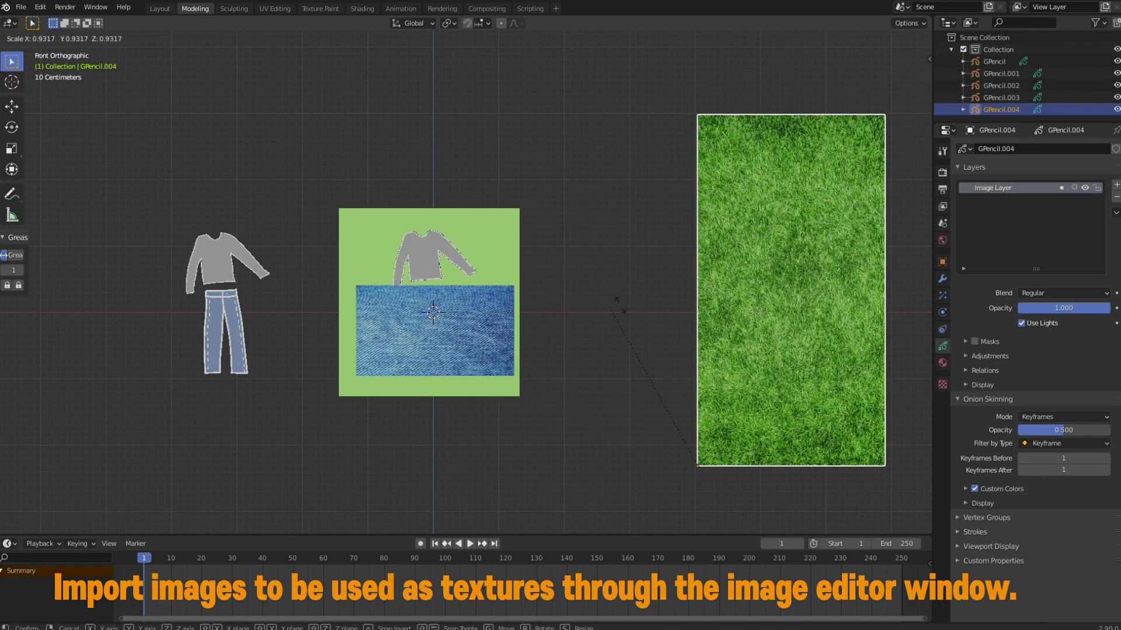
key("s")
left_click(483, 272)
scroll(365, 319, "up", 1)
left_click_drag(774, 56, 306, 536)
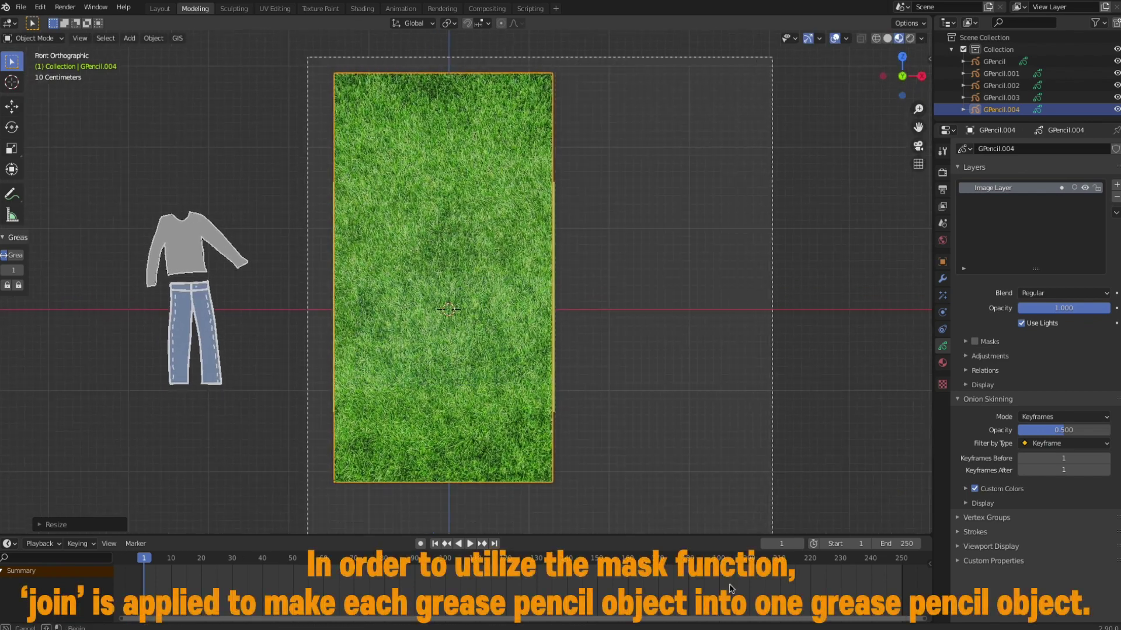
Join the selected texture planes and outfit drawing into one grease pencil object, GPencil.004.
left_click(153, 41)
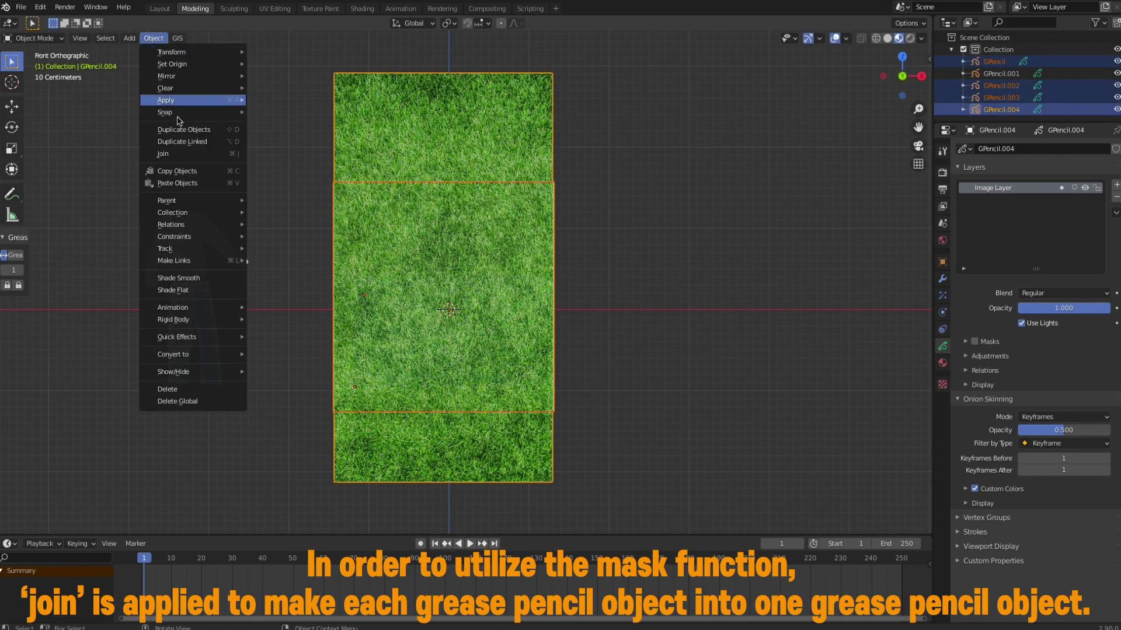
left_click(205, 158)
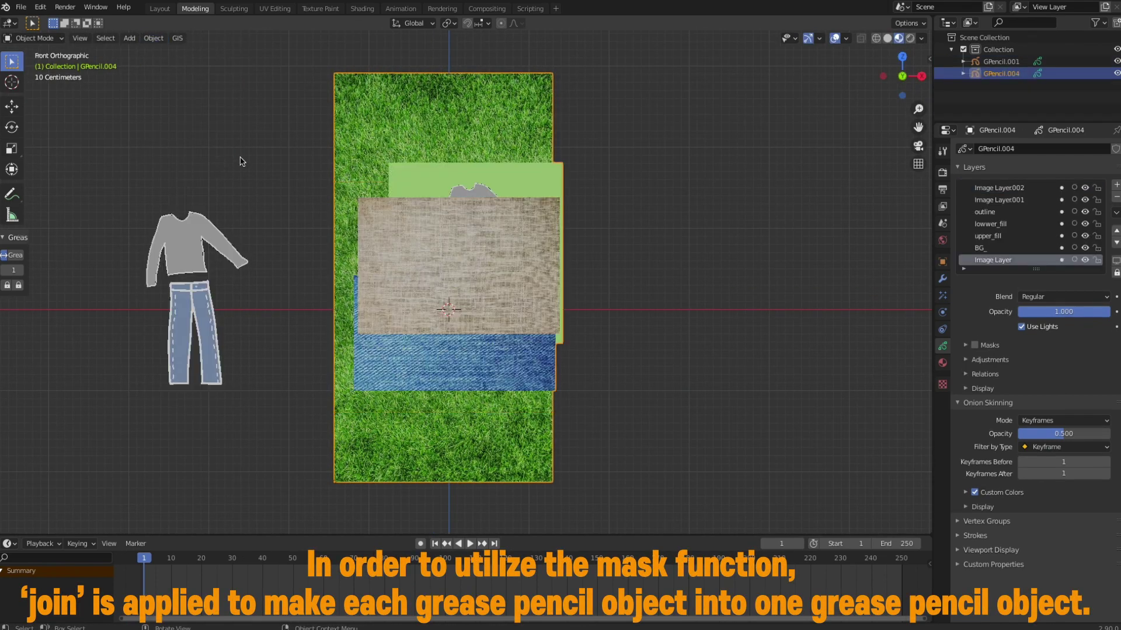
left_click(678, 236)
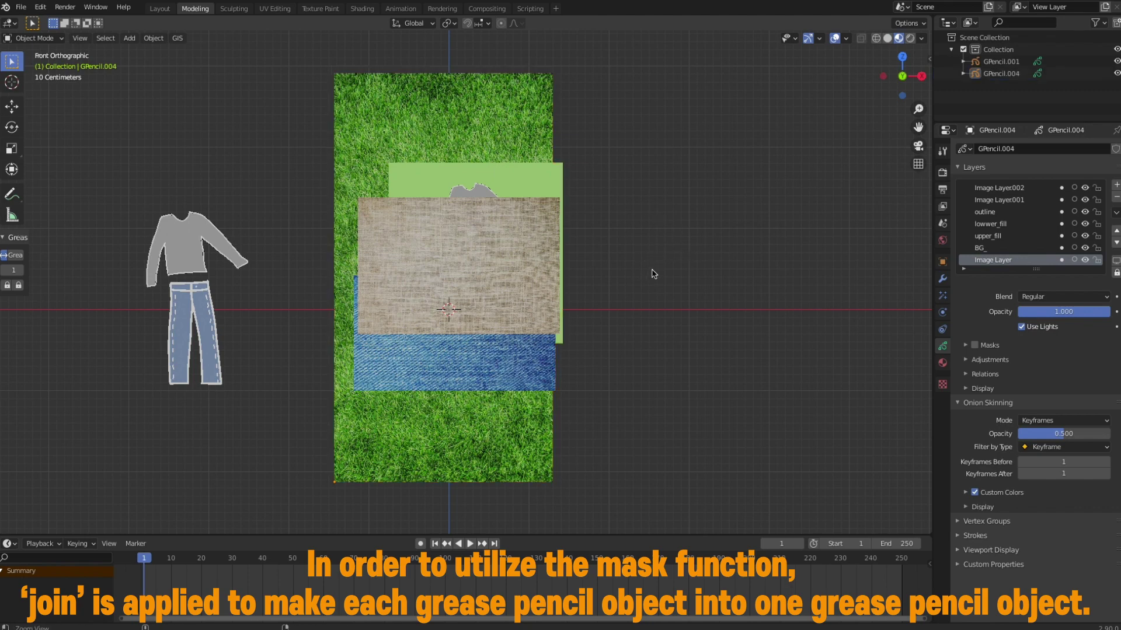
scroll(645, 275, "up", 2)
scroll(665, 250, "up", 2)
left_click(488, 311)
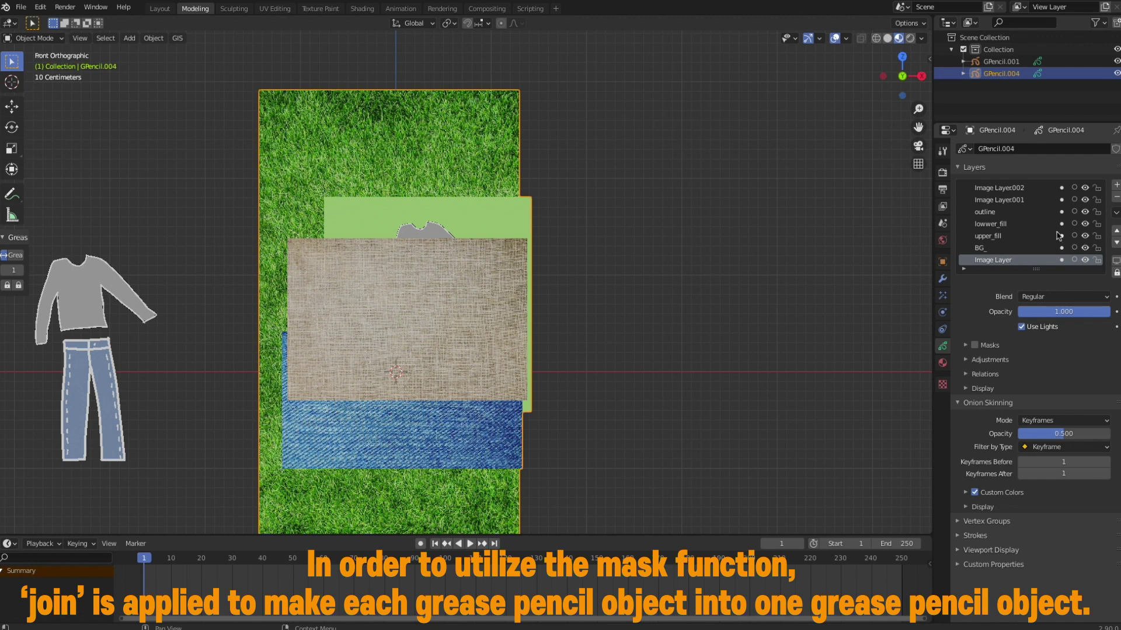
Make Image Layer002 active, toggle its burlap visibility off and on, and start renaming it.
left_click(1025, 190)
left_click(1084, 188)
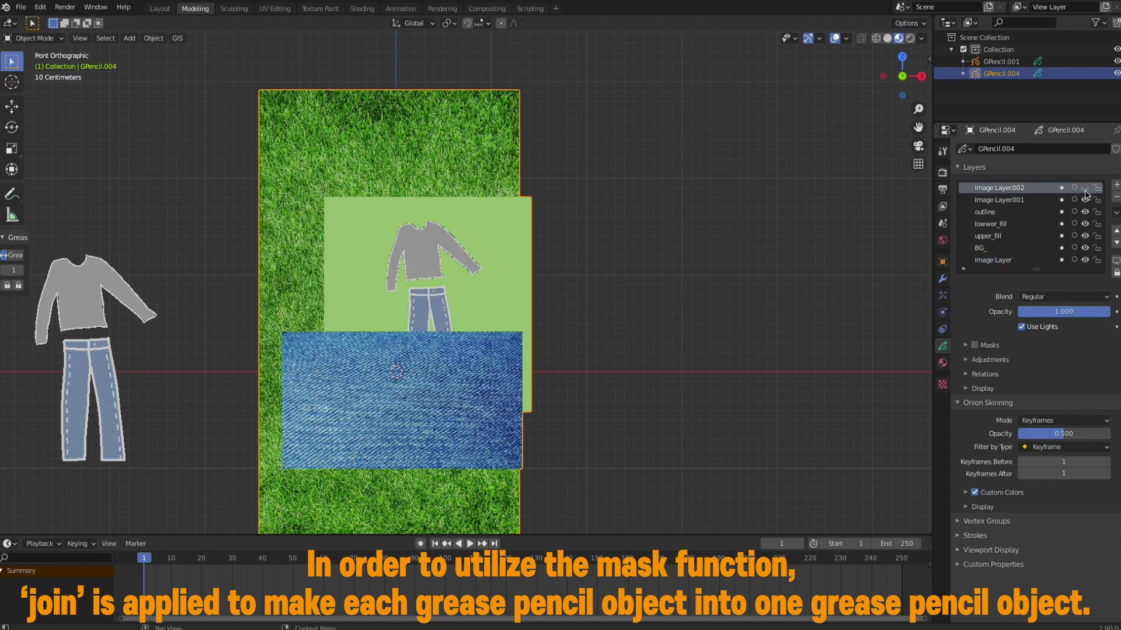
left_click(1084, 188)
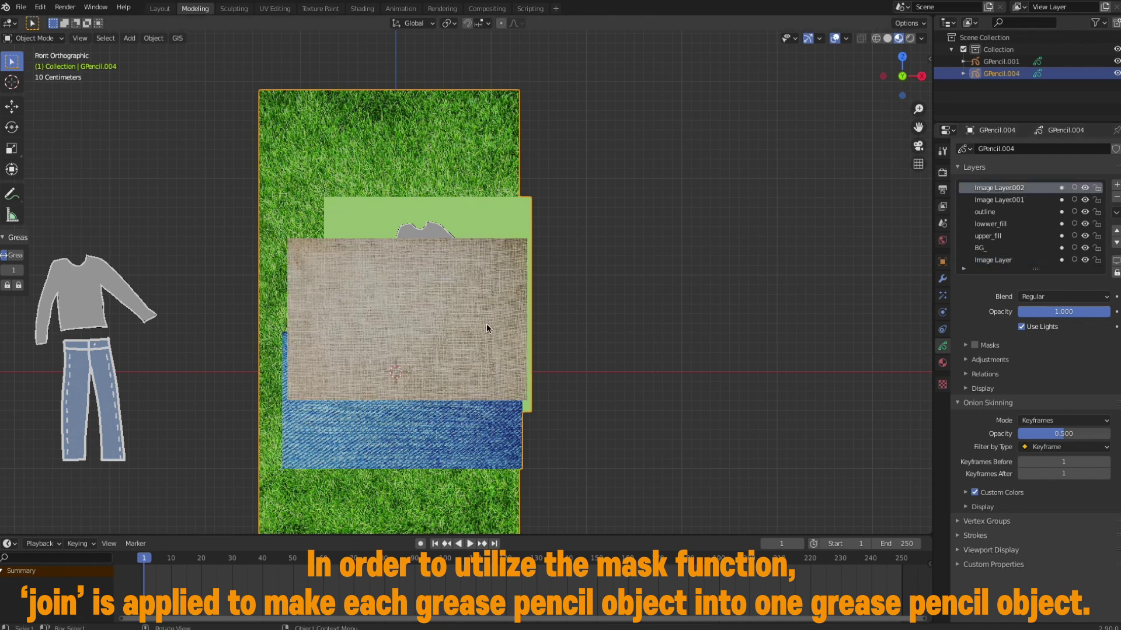
double_click(999, 188)
Rename the three image layers upper_tex, jean_tex and BG_tex.
type("upper_tex")
key("Return")
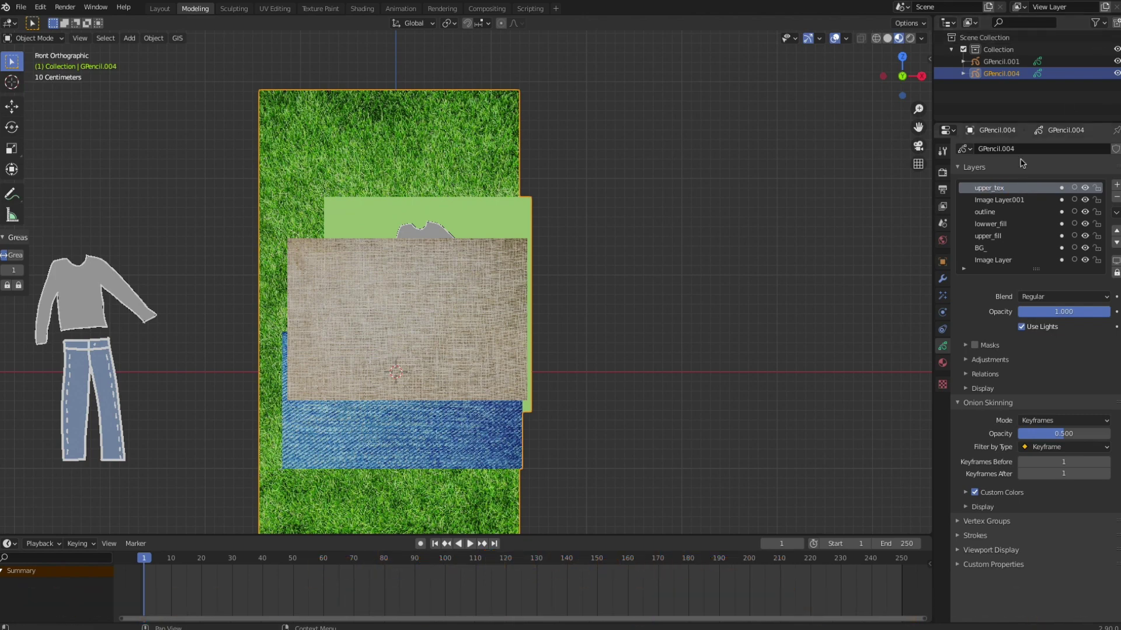
left_click(999, 200)
left_click(1084, 199)
double_click(999, 200)
type("jean_tex")
key("Return")
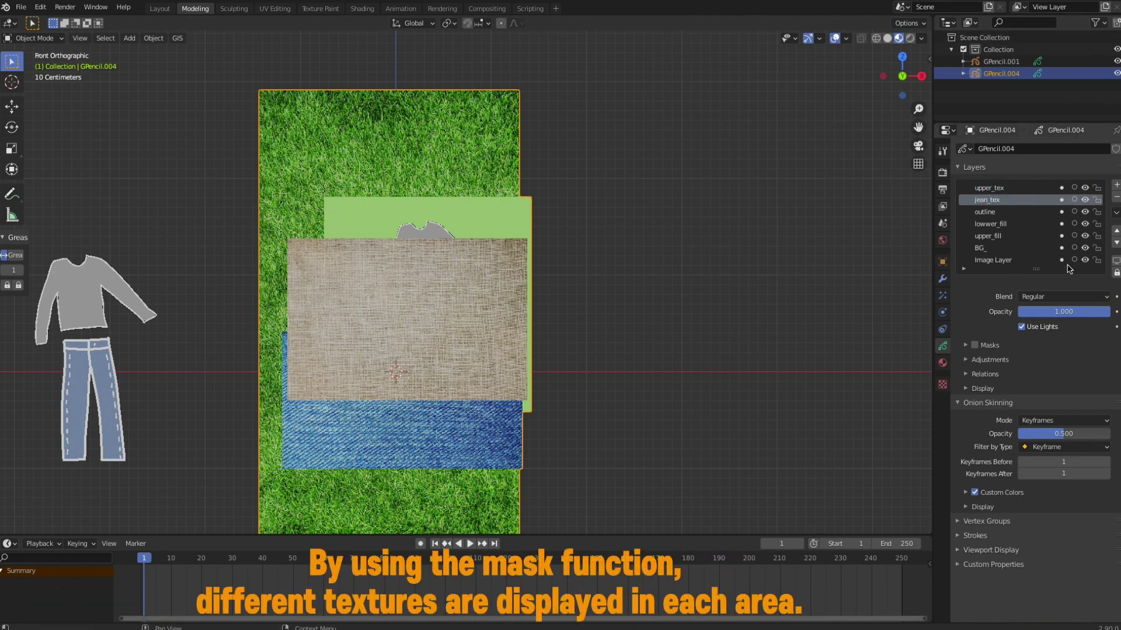
left_click(999, 259)
double_click(992, 260)
type("BG_tex")
key("Return")
Move the upper_tex burlap rectangle higher over the shirt, then return to Draw Mode.
scroll(737, 216, "up", 1)
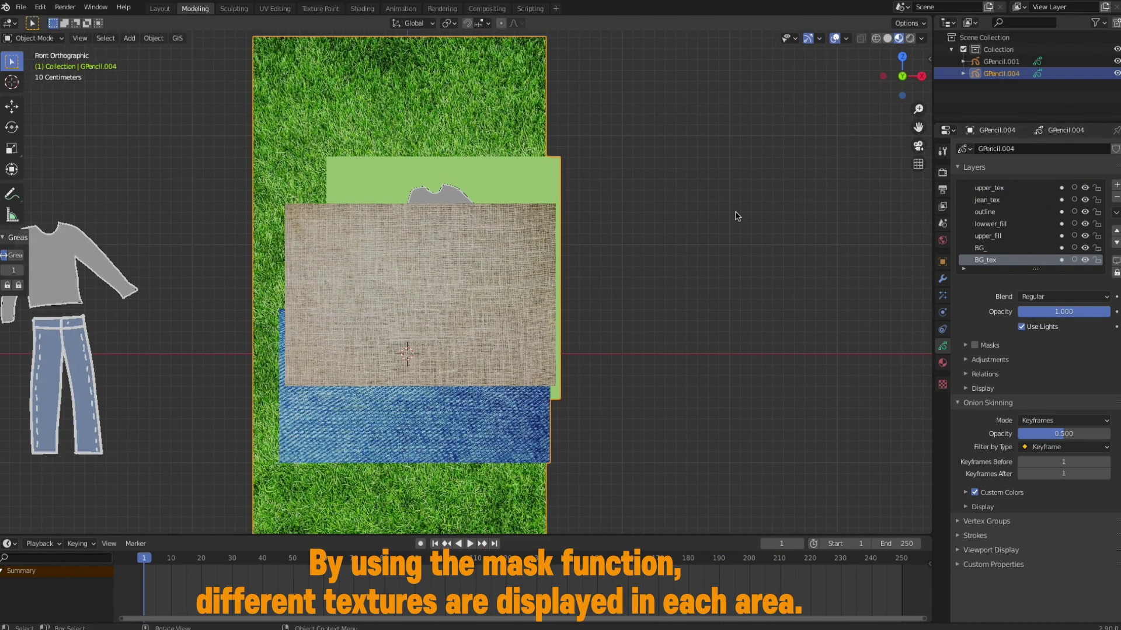
left_click(999, 188)
left_click(35, 38)
left_click(26, 63)
key("g")
left_click(502, 273)
left_click(32, 38)
left_click(27, 89)
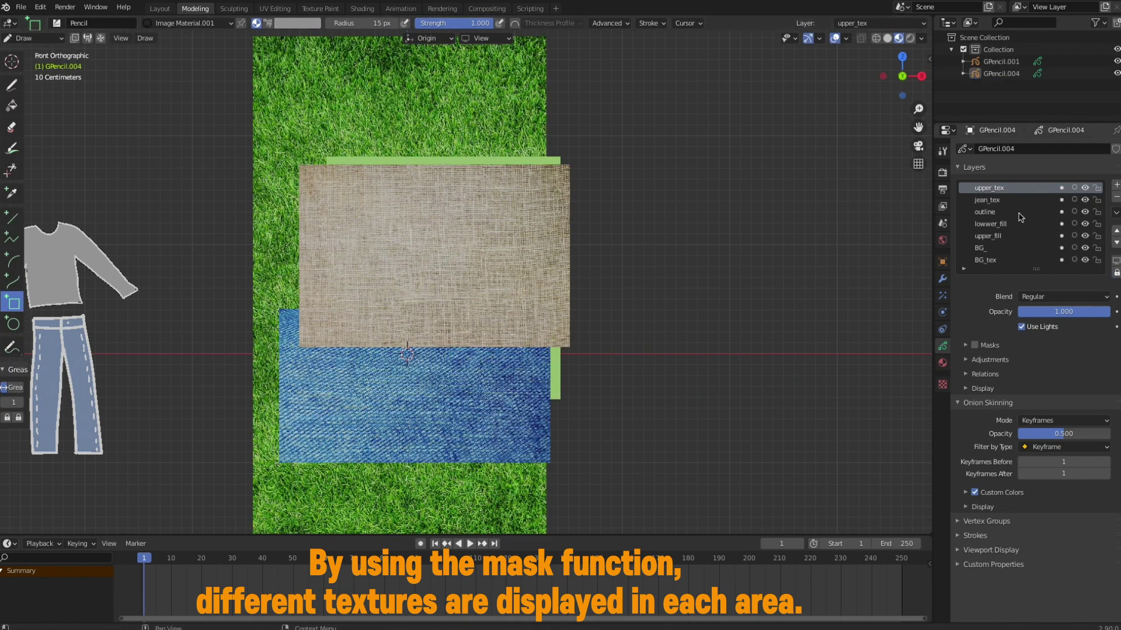
Move the outline layer to the top of the layer stack.
left_click(984, 212)
left_click(1116, 230)
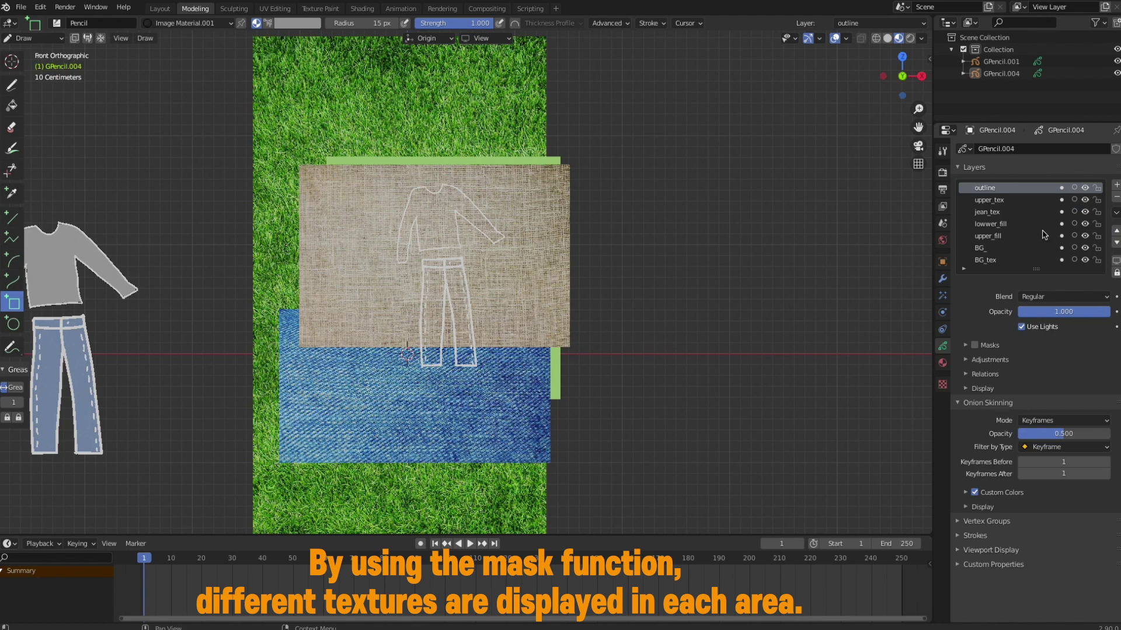
scroll(680, 272, "up", 1)
scroll(681, 271, "down", 1)
Mask upper_tex with the shirt fill and jean_tex with the lowwer_fill jeans shape.
left_click(992, 199)
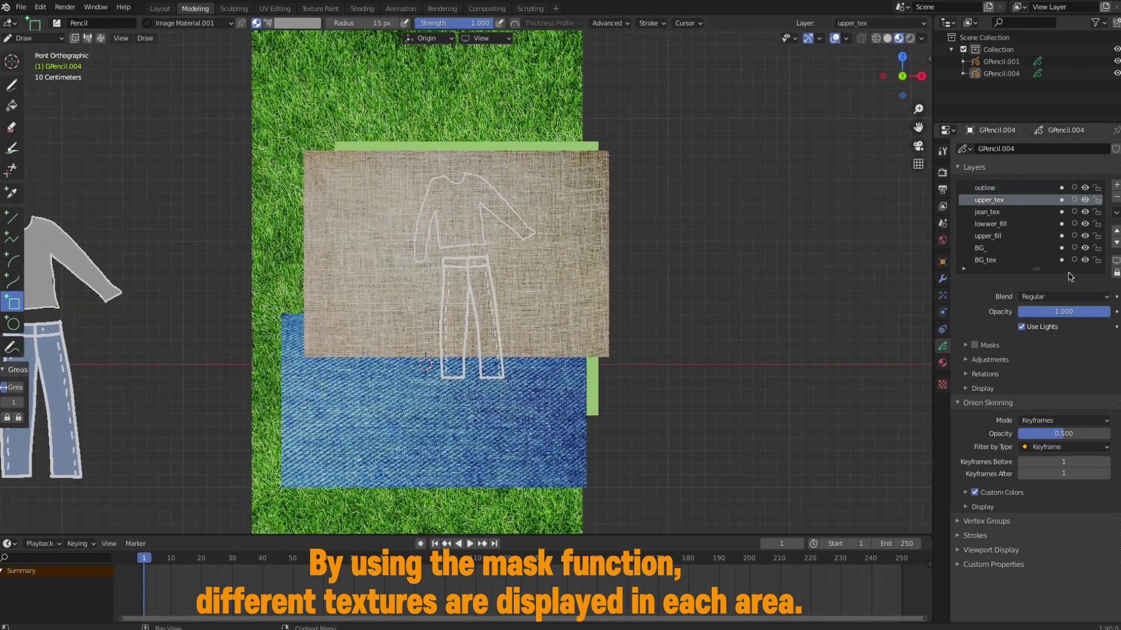
left_click(974, 345)
left_click(1116, 362)
left_click(1044, 400)
left_click(986, 212)
left_click(1115, 362)
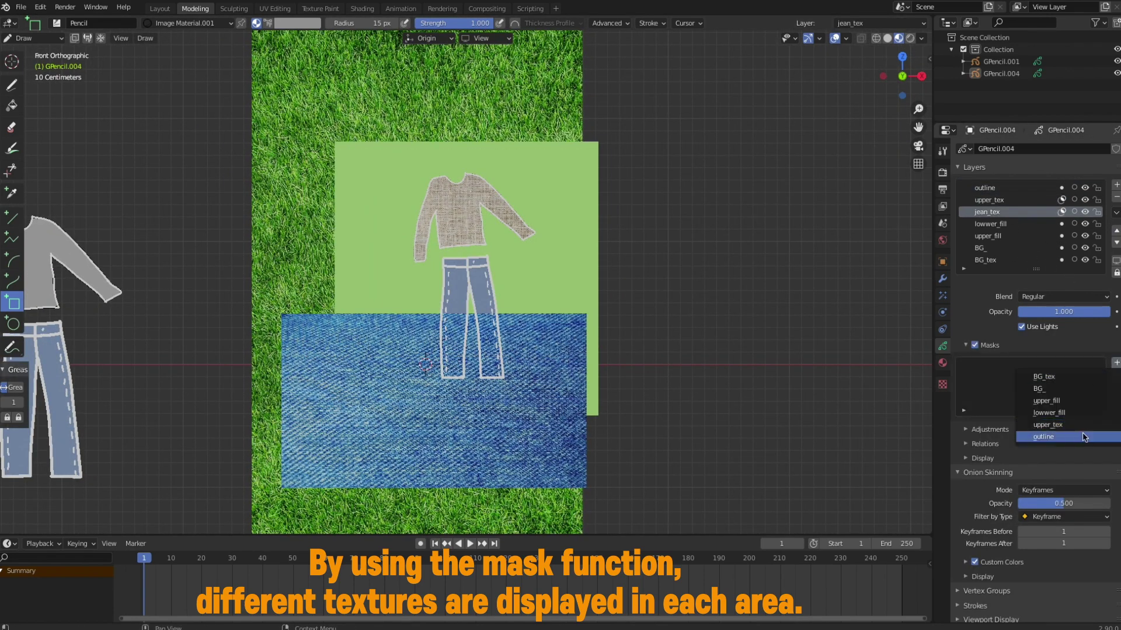
left_click(1050, 412)
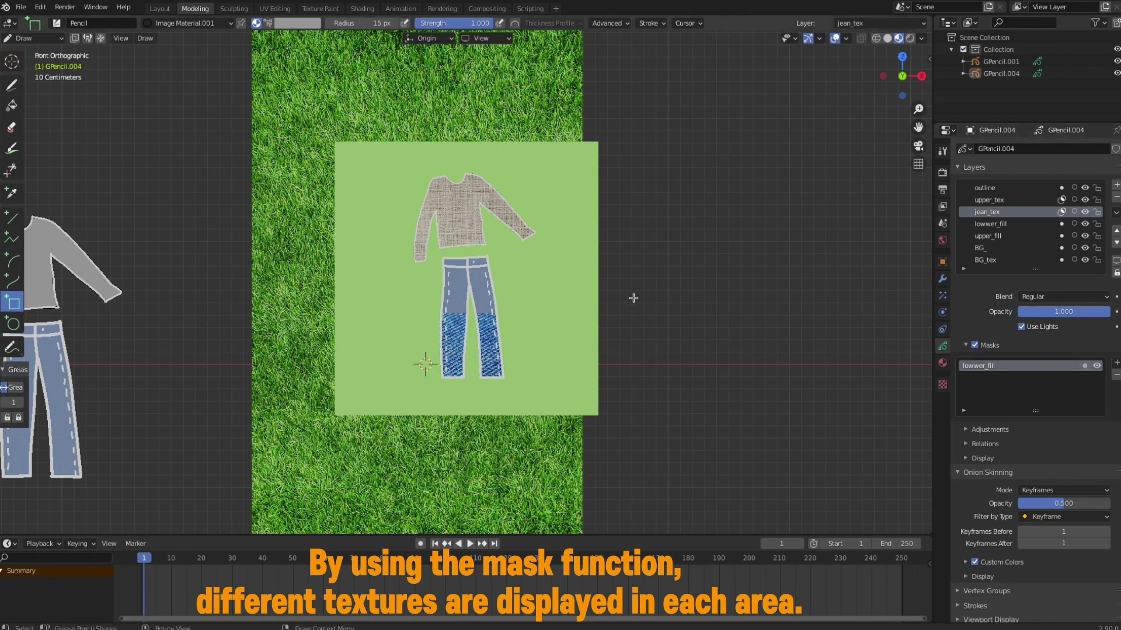
Place the BG_ layer below BG_tex and scale the BG_ background shape down.
left_click(986, 260)
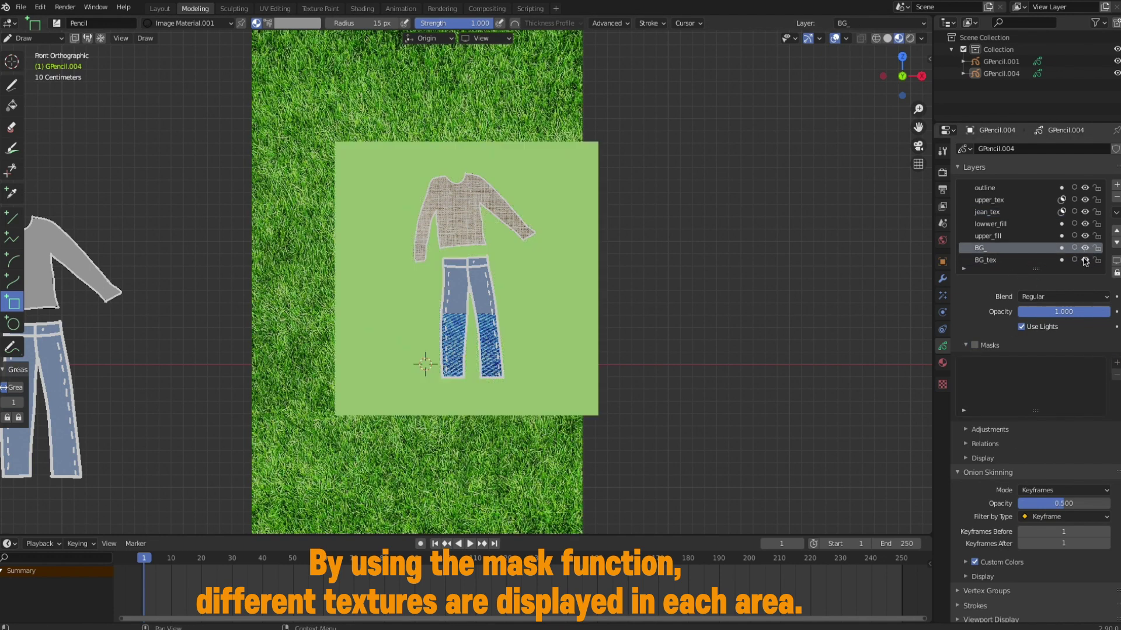
left_click(1116, 242)
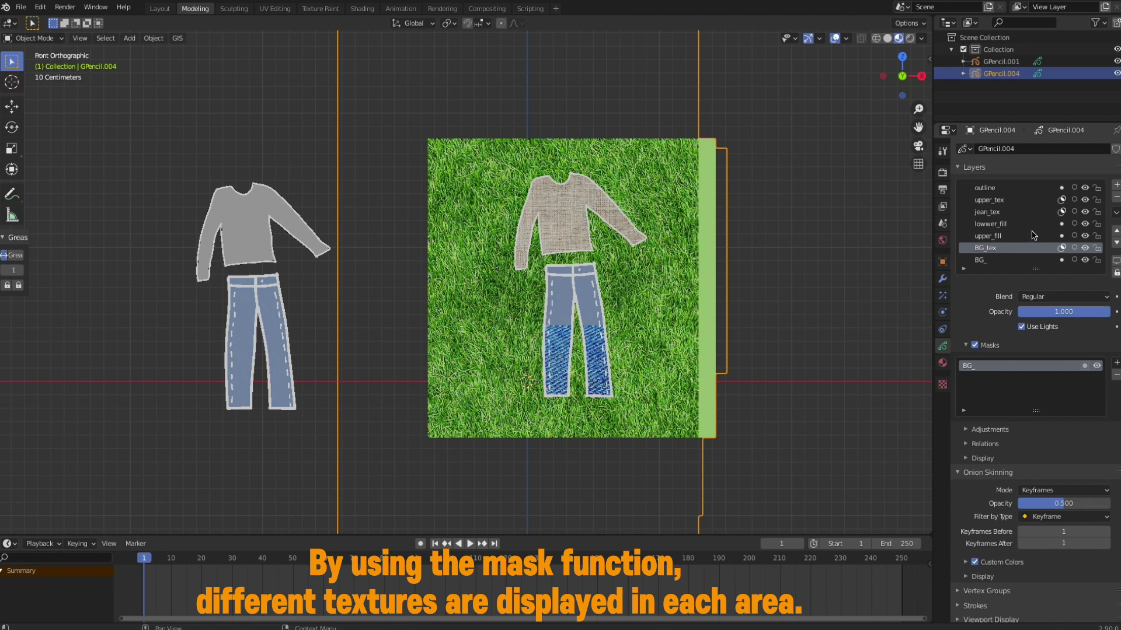
left_click(1039, 260)
left_click(35, 38)
left_click(35, 57)
key("s")
left_click(669, 310)
left_click(35, 38)
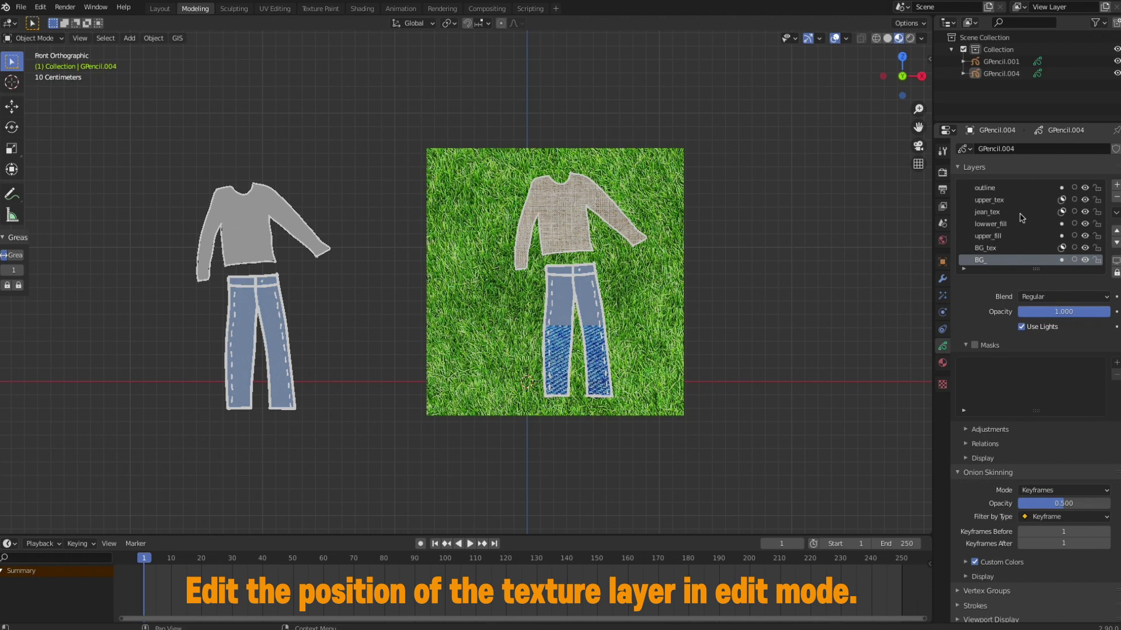
Move the jean_tex denim rectangle up so it covers both jean legs.
left_click(1116, 273)
left_click(35, 38)
left_click(35, 57)
key("a")
left_click_drag(525, 408, 525, 326)
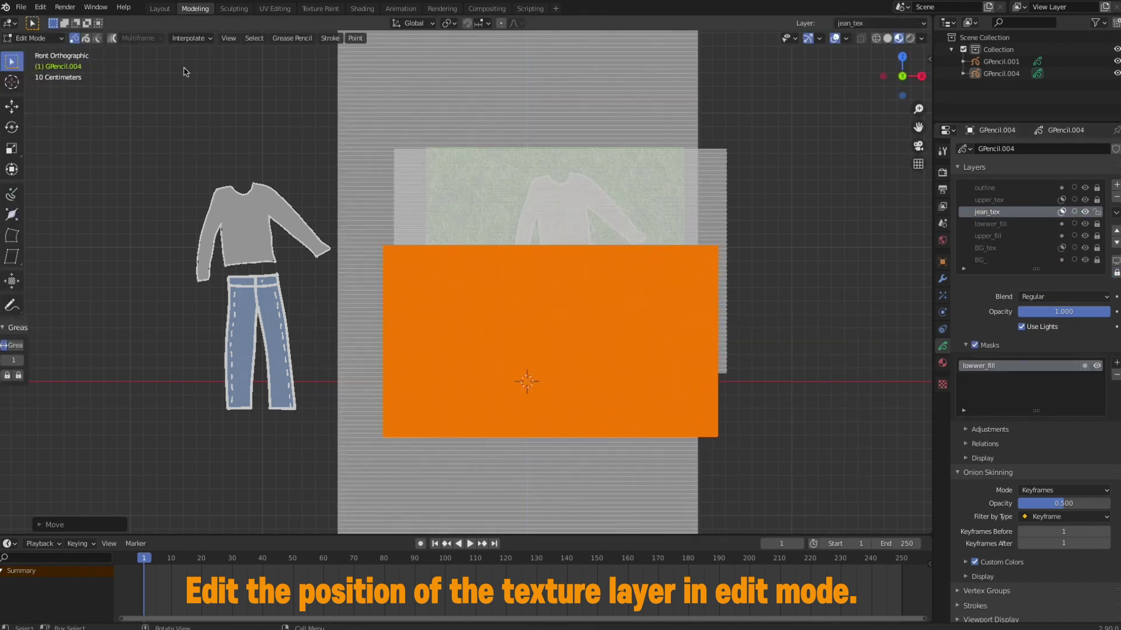
key("Tab")
Hide the BG_tex and BG_ grass layers and add a Shadow effect to the clothing.
scroll(853, 303, "down", 1)
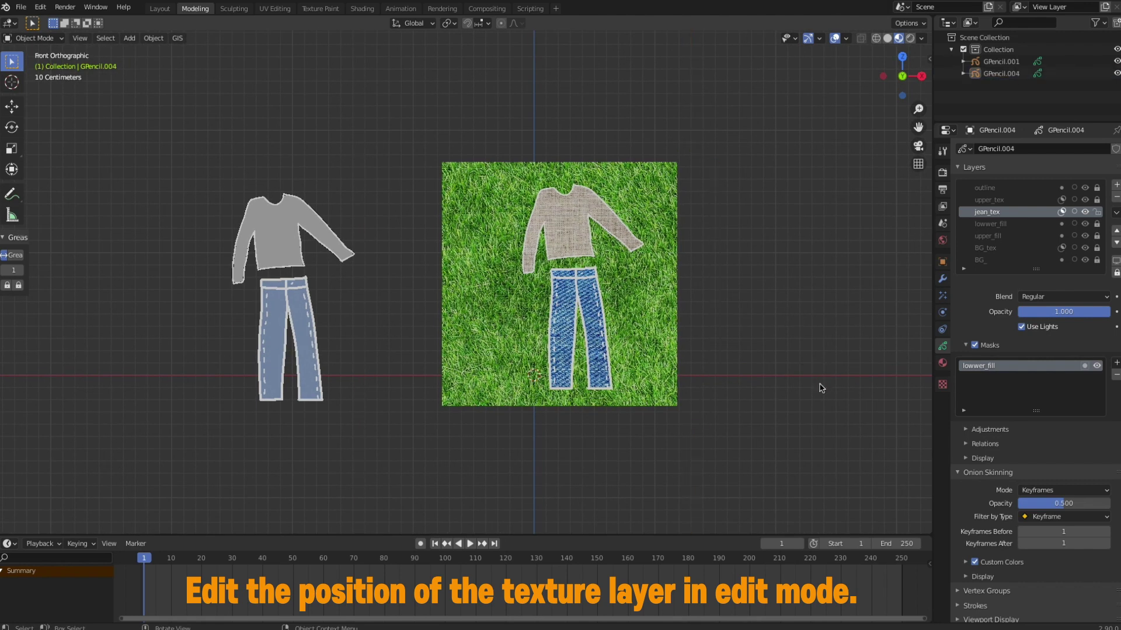
left_click_drag(1085, 247, 1084, 260)
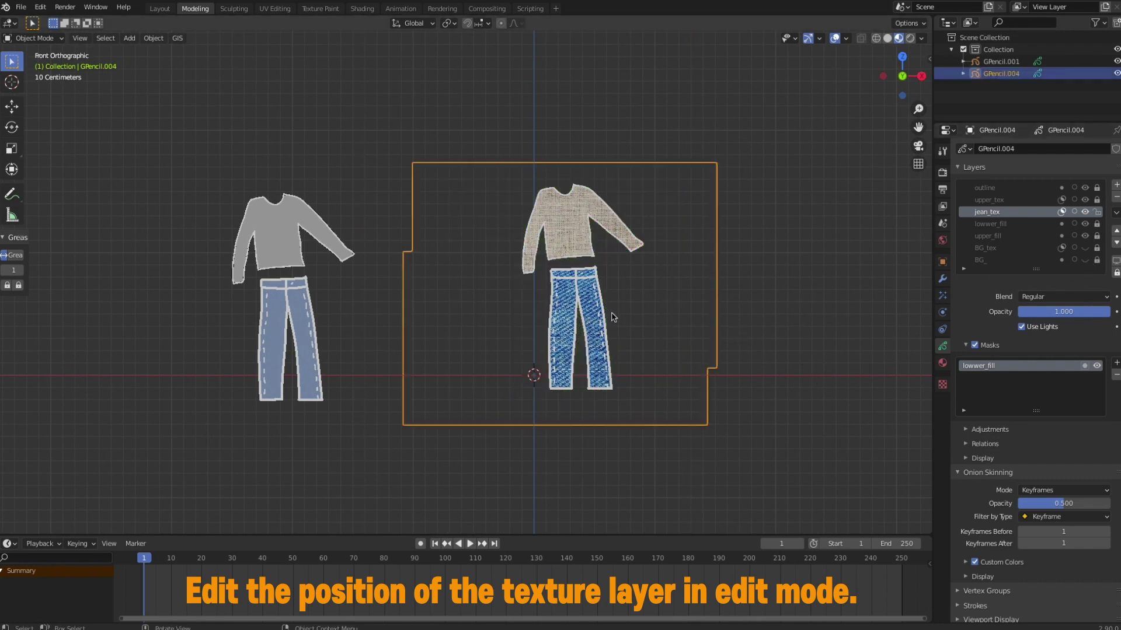
left_click(942, 296)
left_click(992, 148)
left_click(986, 246)
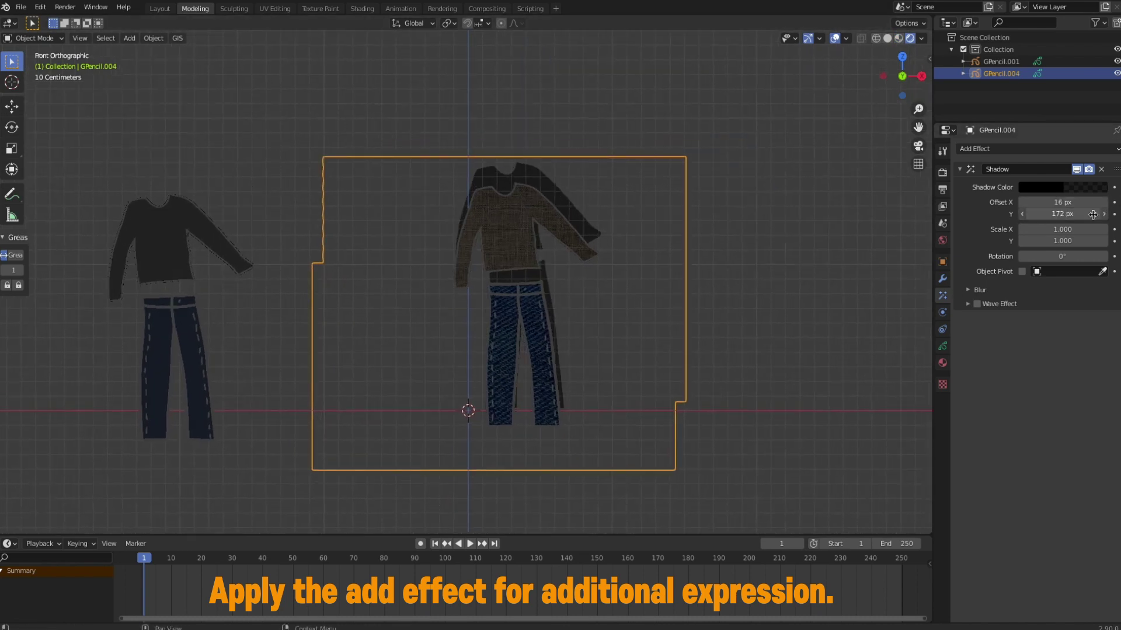
Turn off Use Lights on jean_tex, upper_tex and the plain GPencil.001 outfit drawing.
left_click(942, 346)
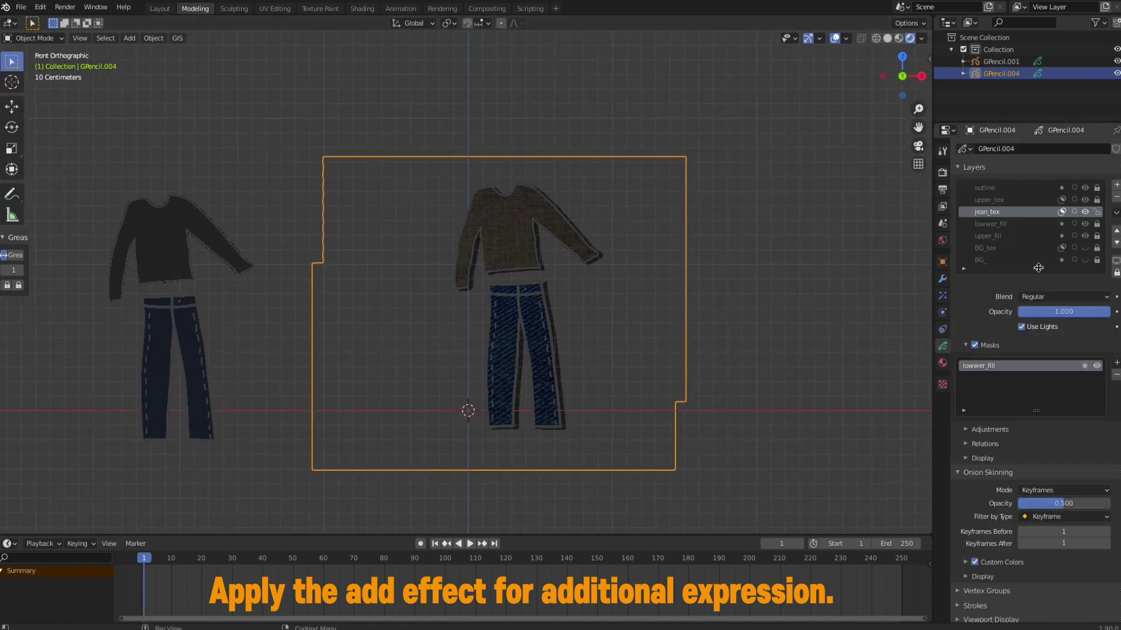
left_click(1021, 327)
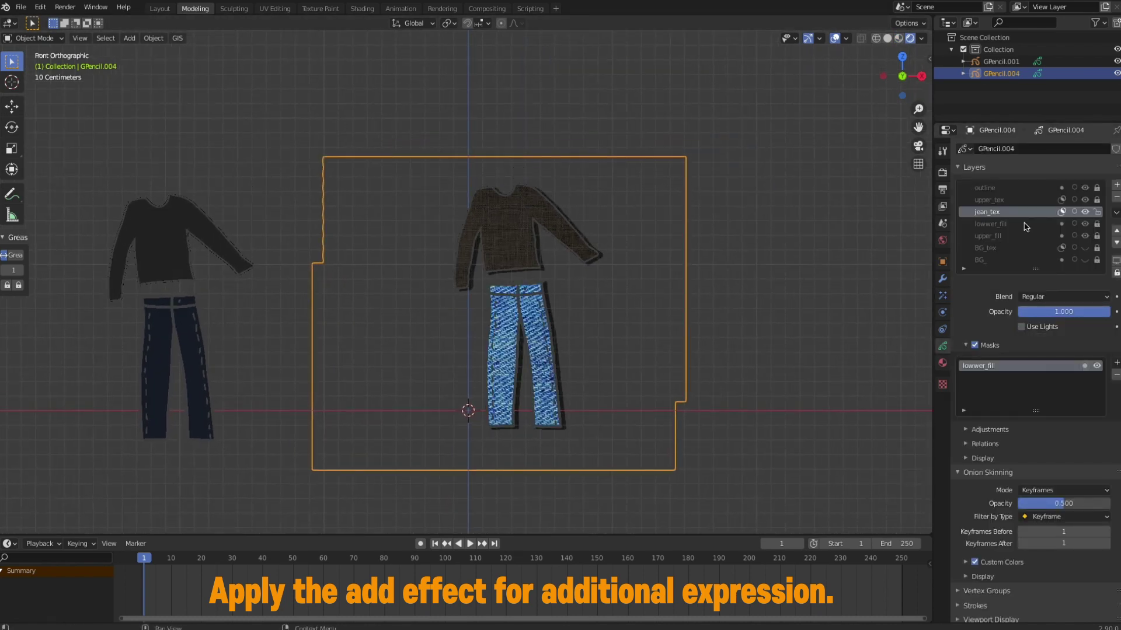
left_click(1022, 327)
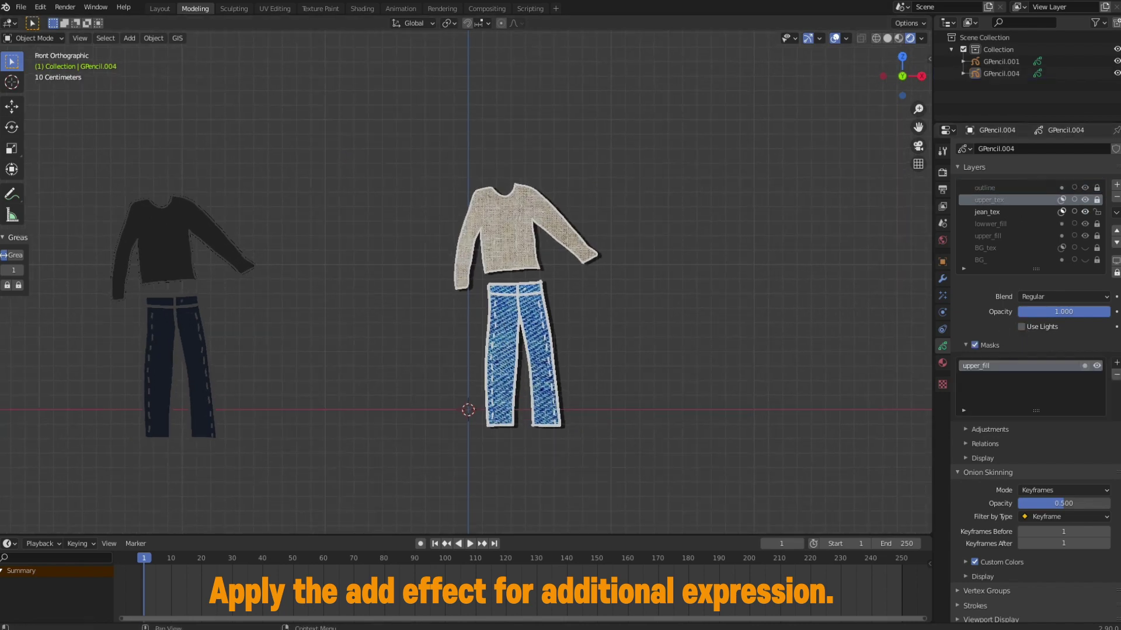
left_click(617, 300)
middle_click_drag(727, 290, 707, 292, "shift")
left_click(770, 290)
left_click(1001, 61)
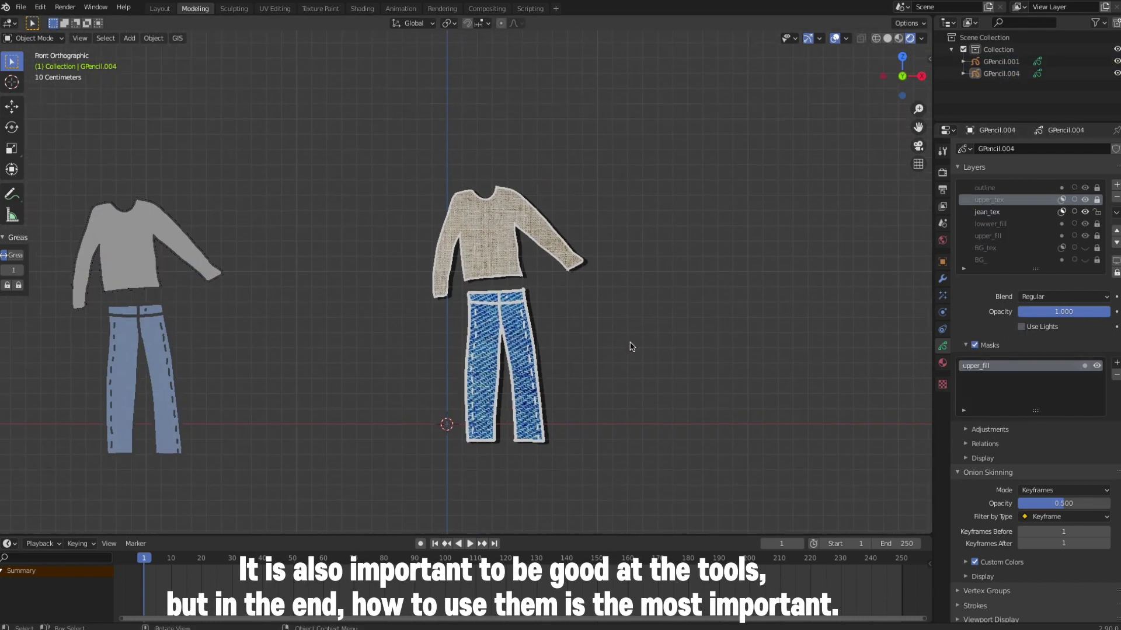
left_click(573, 272)
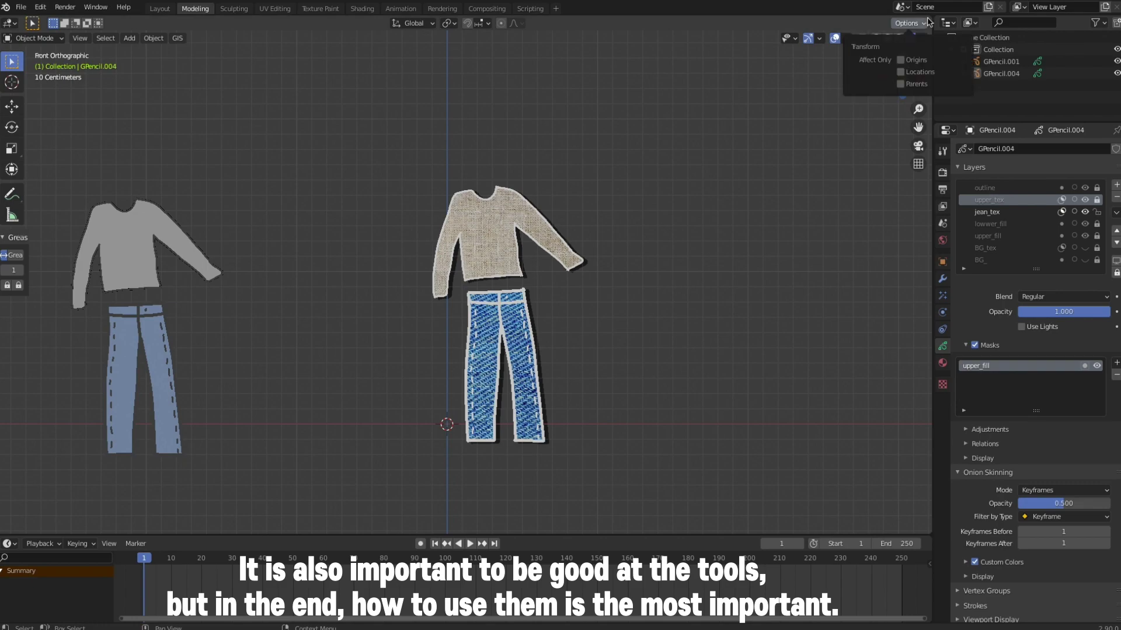
Generate a grease pencil object from the grass image and enter Draw Mode on it.
left_click(626, 23)
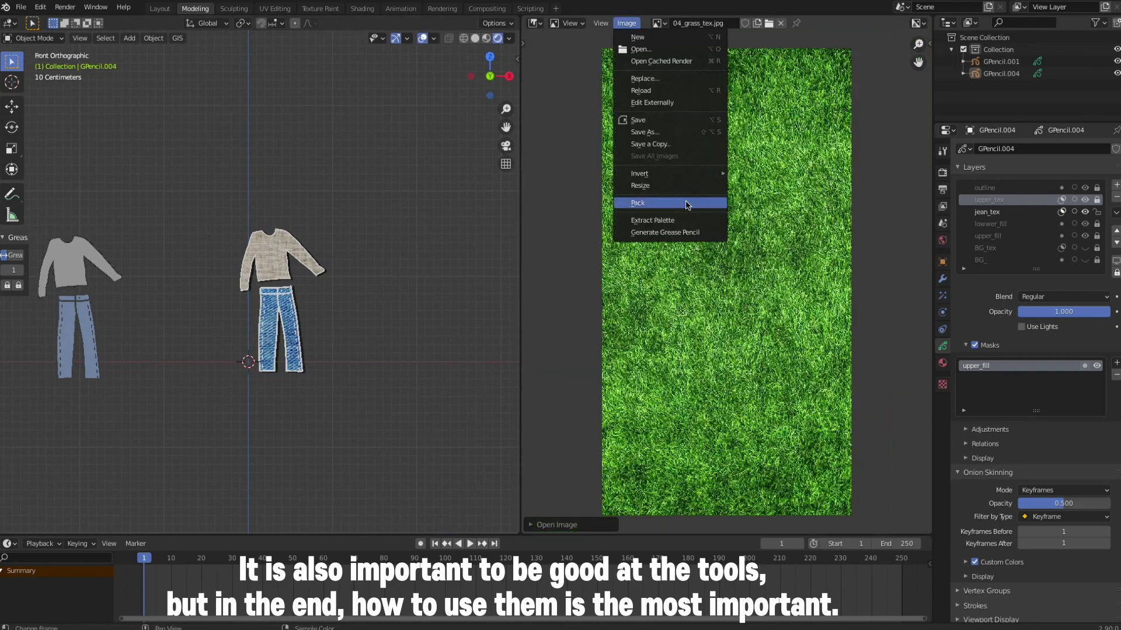
left_click(698, 232)
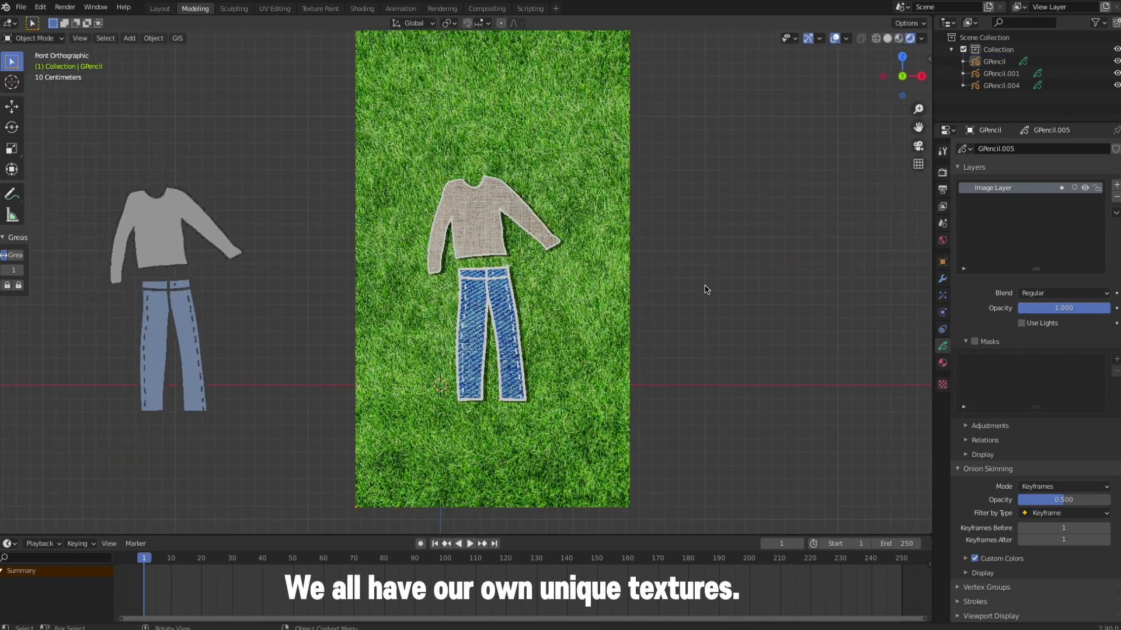
left_click(596, 236)
key("ctrl+Tab")
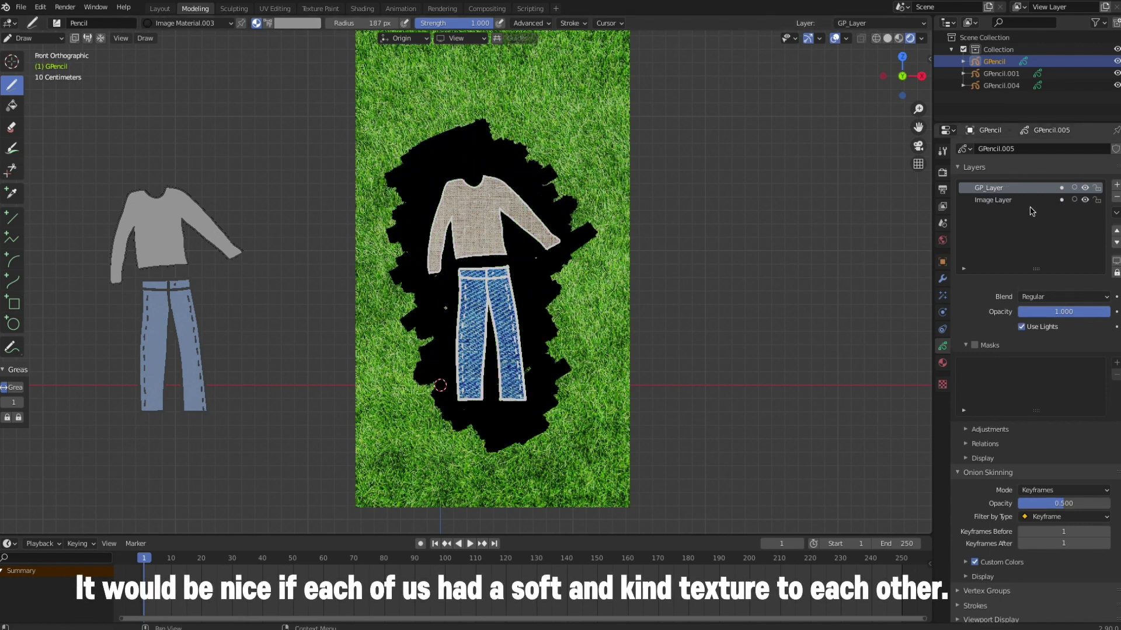
Set the painted patch layer to zero opacity and give the grass Rim and Shadow effects with larger offset.
left_click_drag(1110, 311, 1018, 312)
left_click(32, 38)
left_click(943, 295)
left_click(1036, 149)
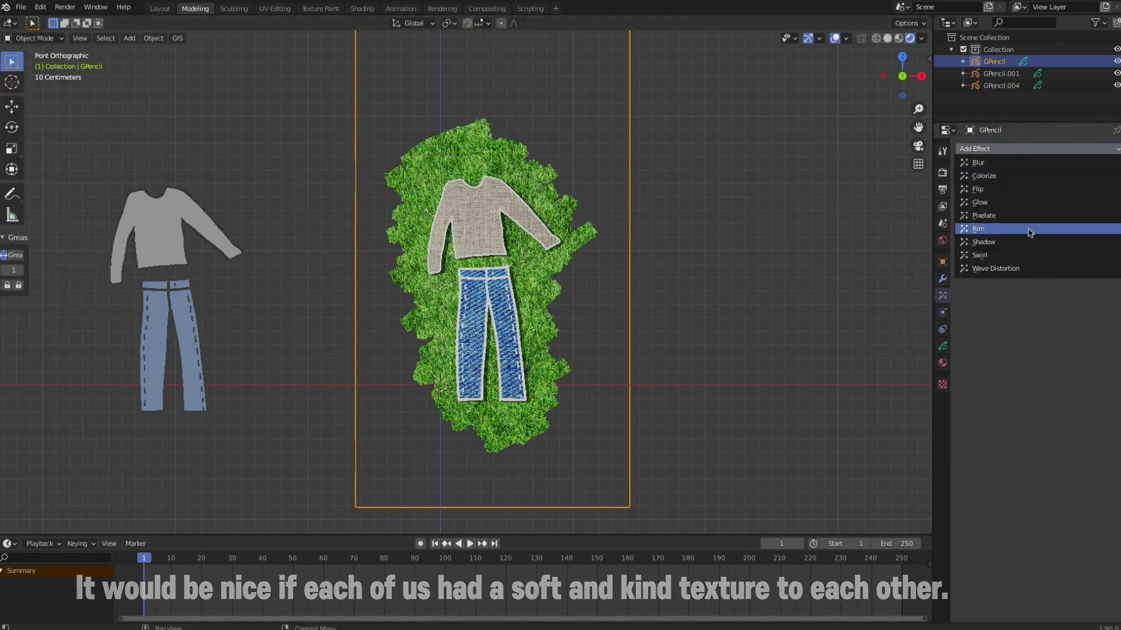
left_click(1004, 225)
left_click(1036, 149)
left_click(1004, 240)
left_click_drag(1062, 324, 1089, 312)
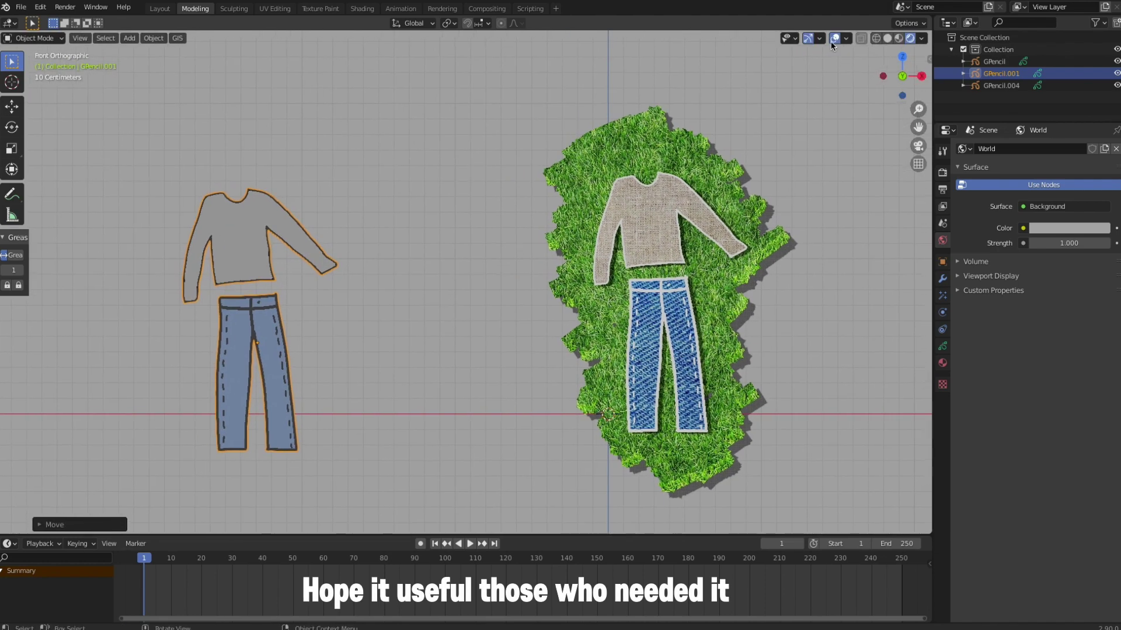
Pan the view slightly to frame the finished grass patch and outfits.
middle_click_drag(829, 414, 826, 415, "shift")
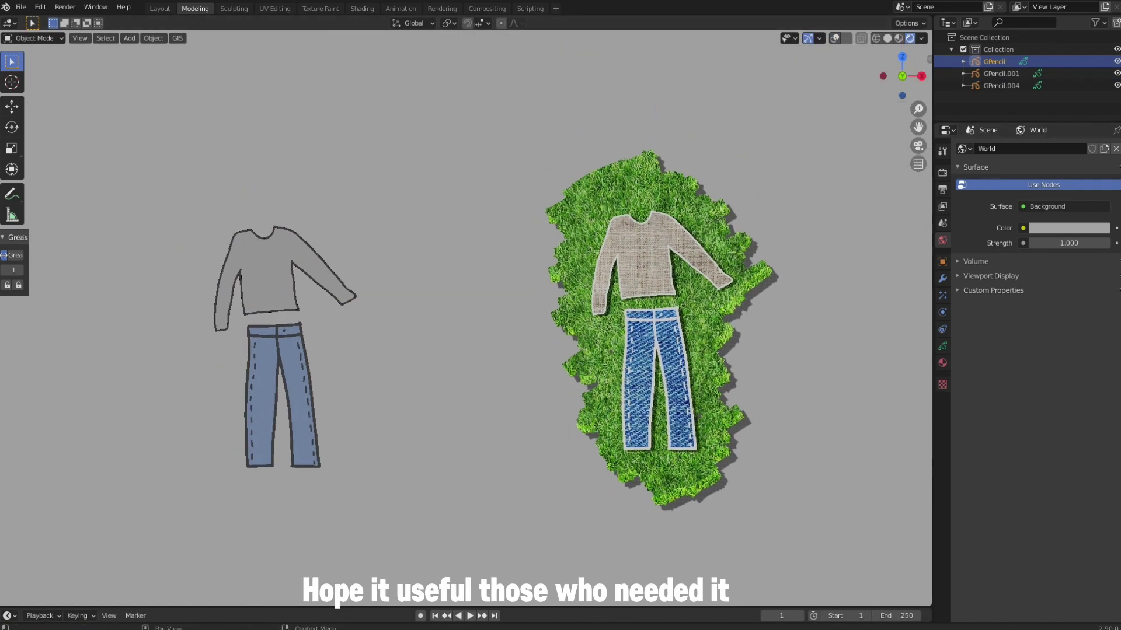